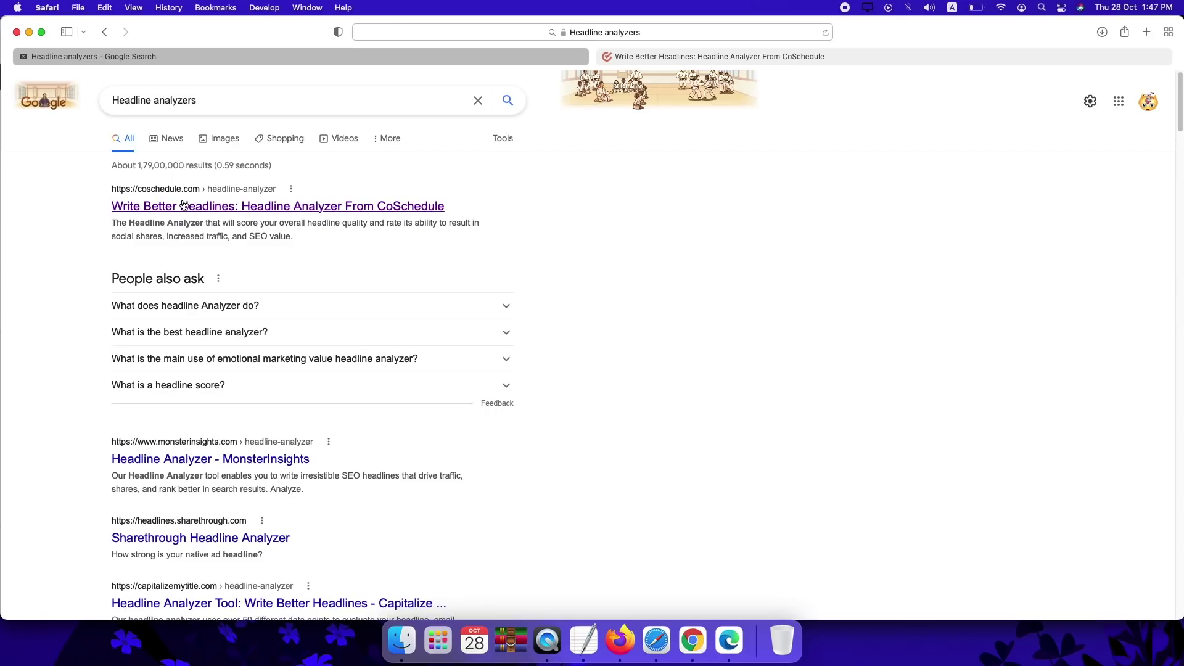
Switch to the Techno Vedant article in Chrome and copy its title, "Affiliate Marketing For Beginners Keyword Research Tutorial".
left_click(731, 55)
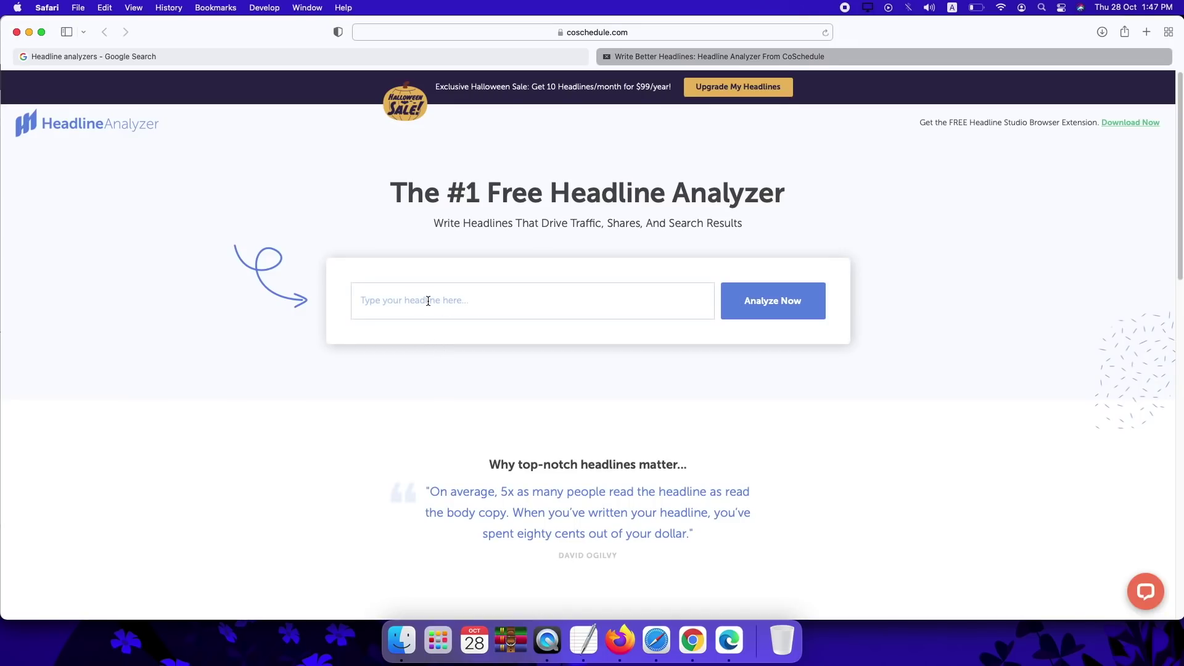
left_click(29, 32)
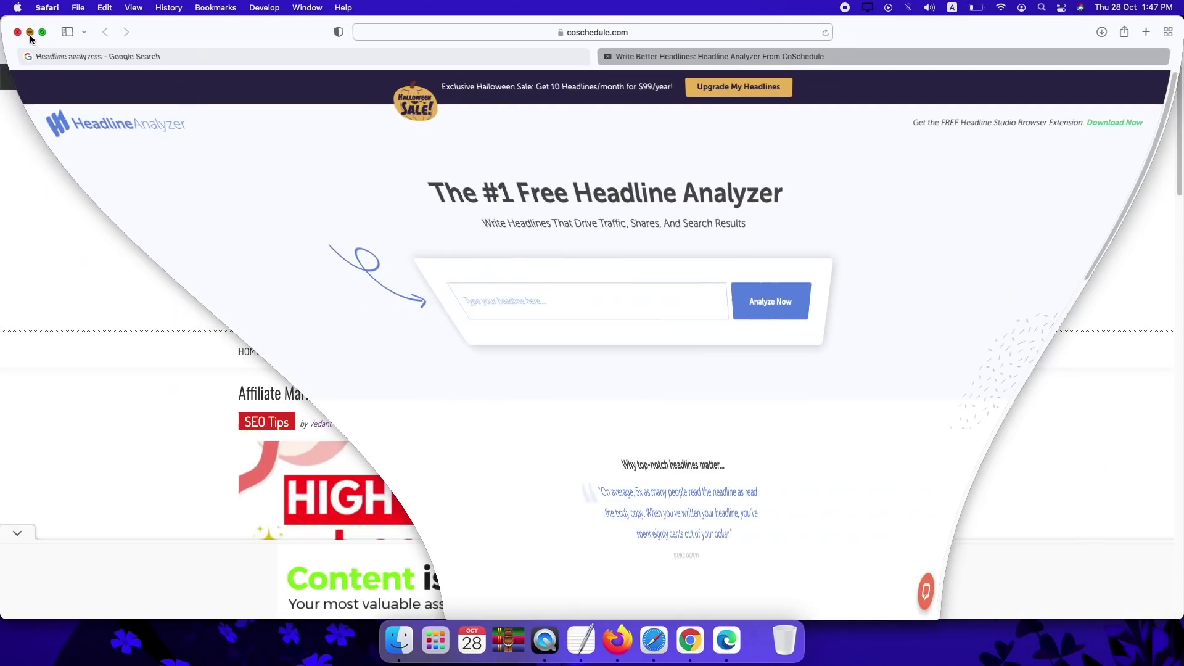
left_click(355, 397)
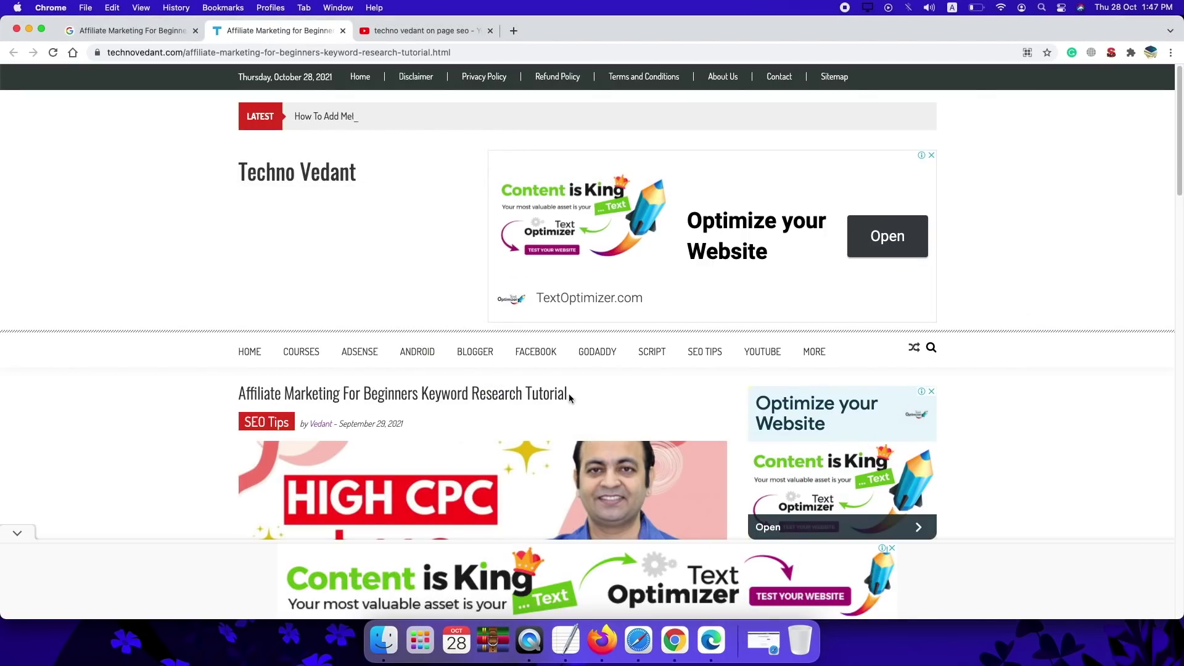
left_click_drag(568, 393, 225, 395)
key("cmd+c")
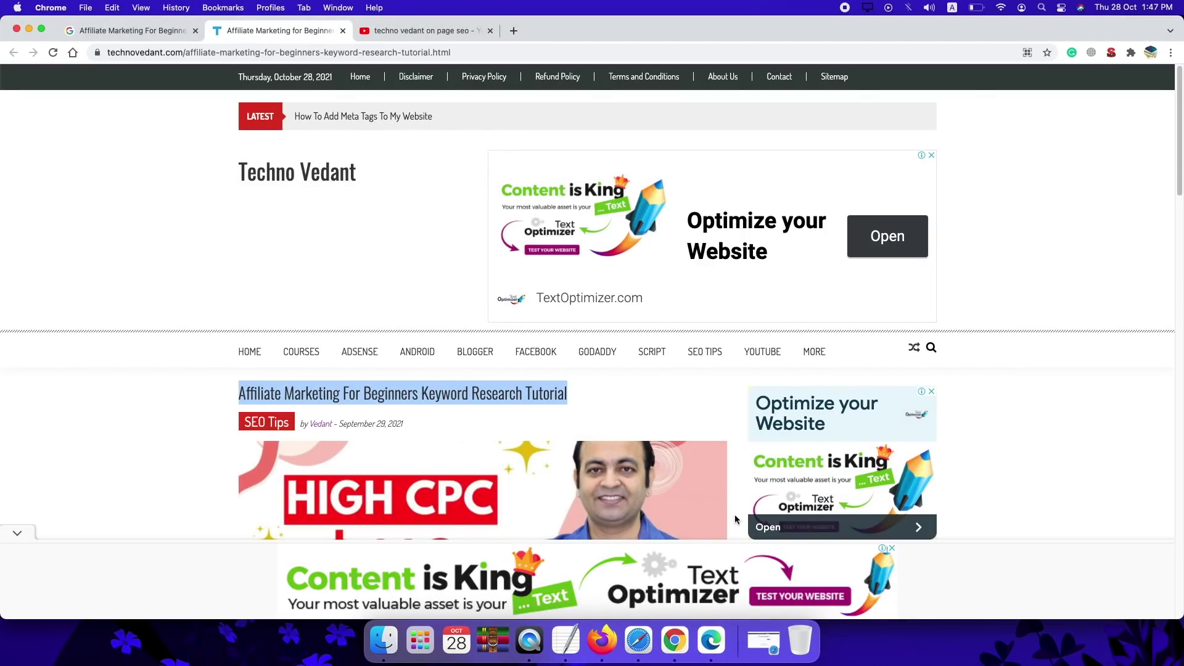
Return to the CoSchedule Headline Analyzer in Safari and analyze the copied article title as the headline.
left_click(760, 629)
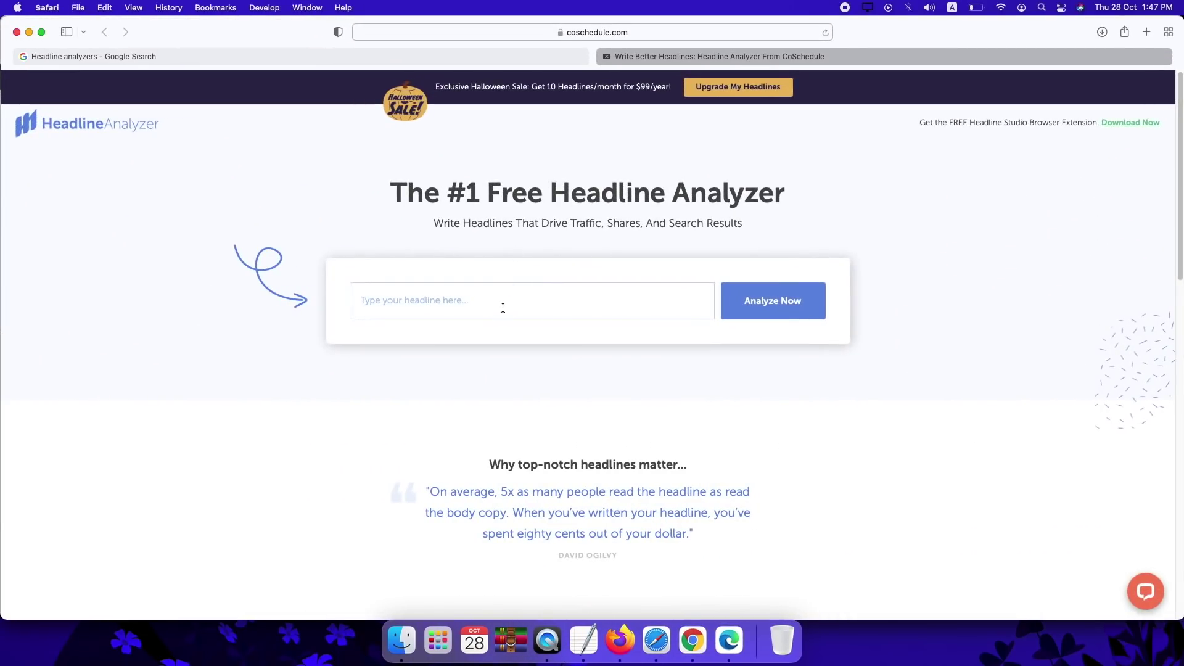
right_click(503, 307)
left_click(534, 336)
left_click(777, 308)
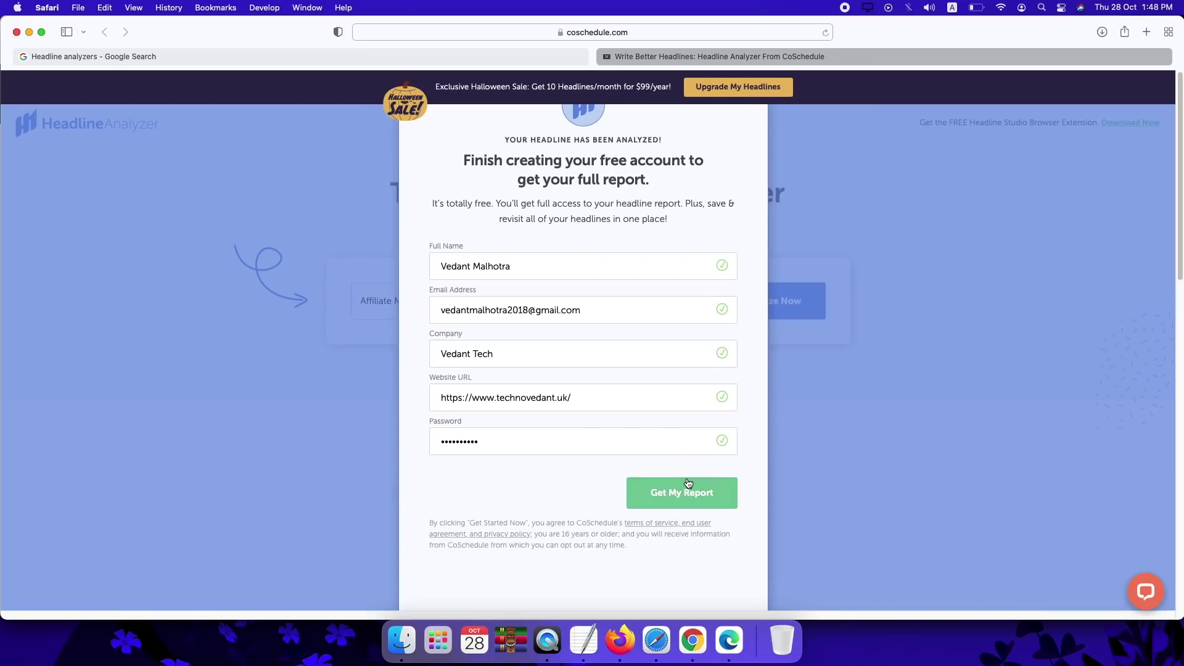
Request the full headline report and sign in to the Headline Studio account, dismissing the Halloween upgrade offer.
left_click(689, 483)
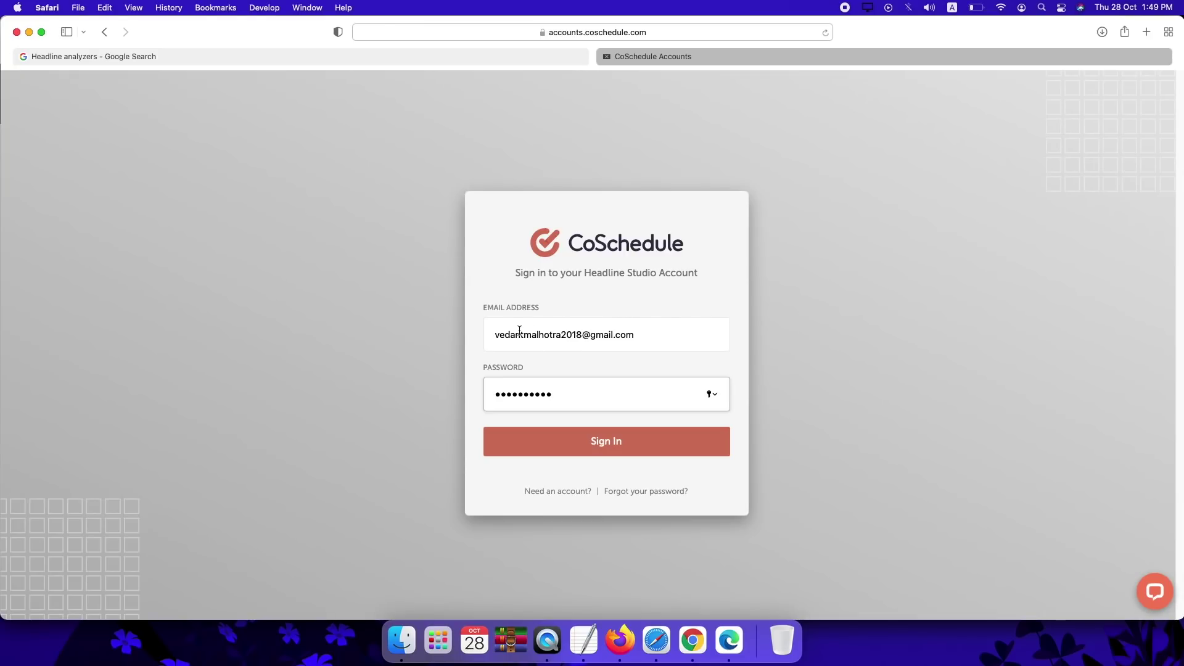
left_click(614, 442)
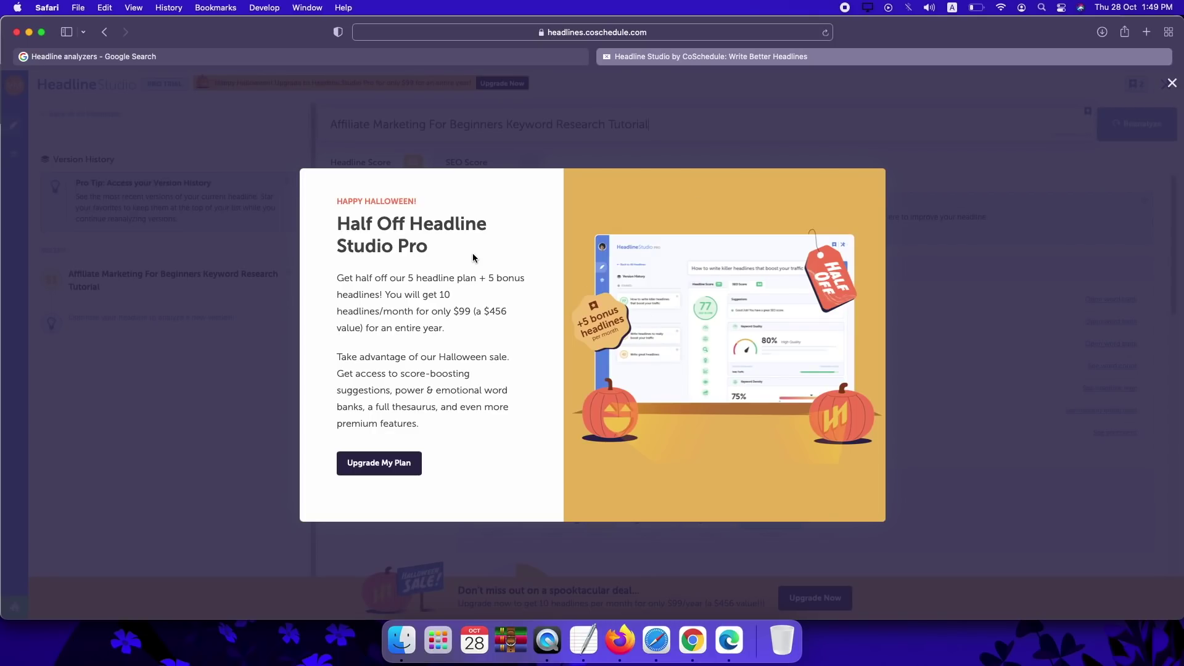
left_click(1171, 82)
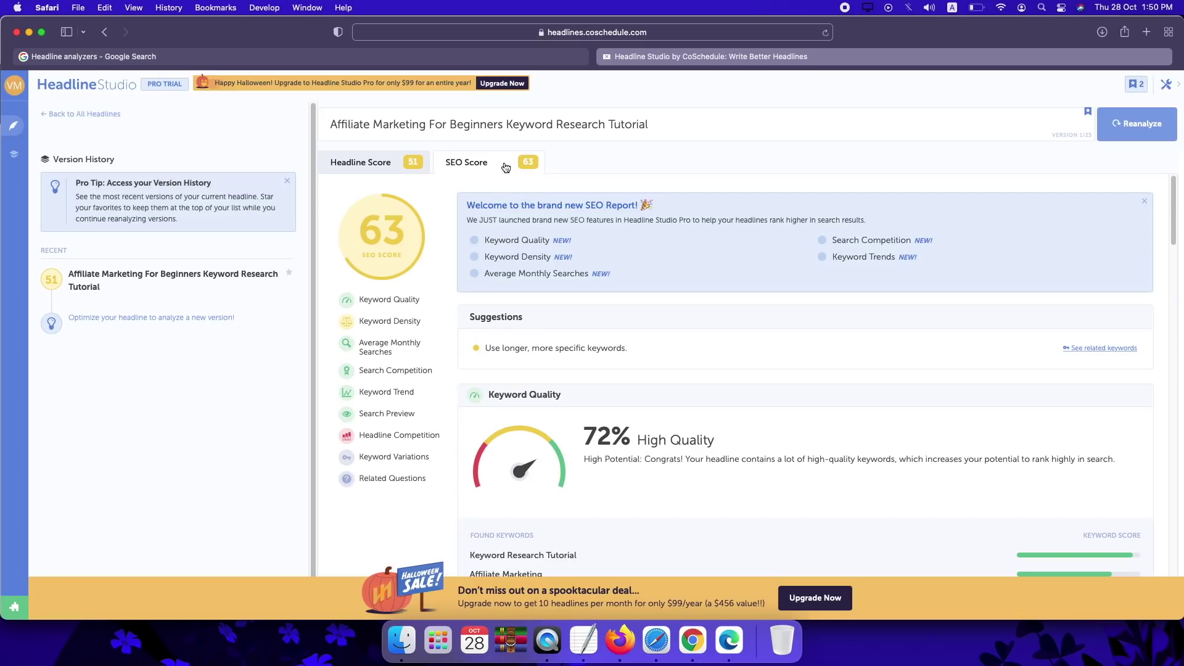
Skim the SEO Score report for the analyzed headline and return to its beginning.
scroll(602, 363, "down", 15)
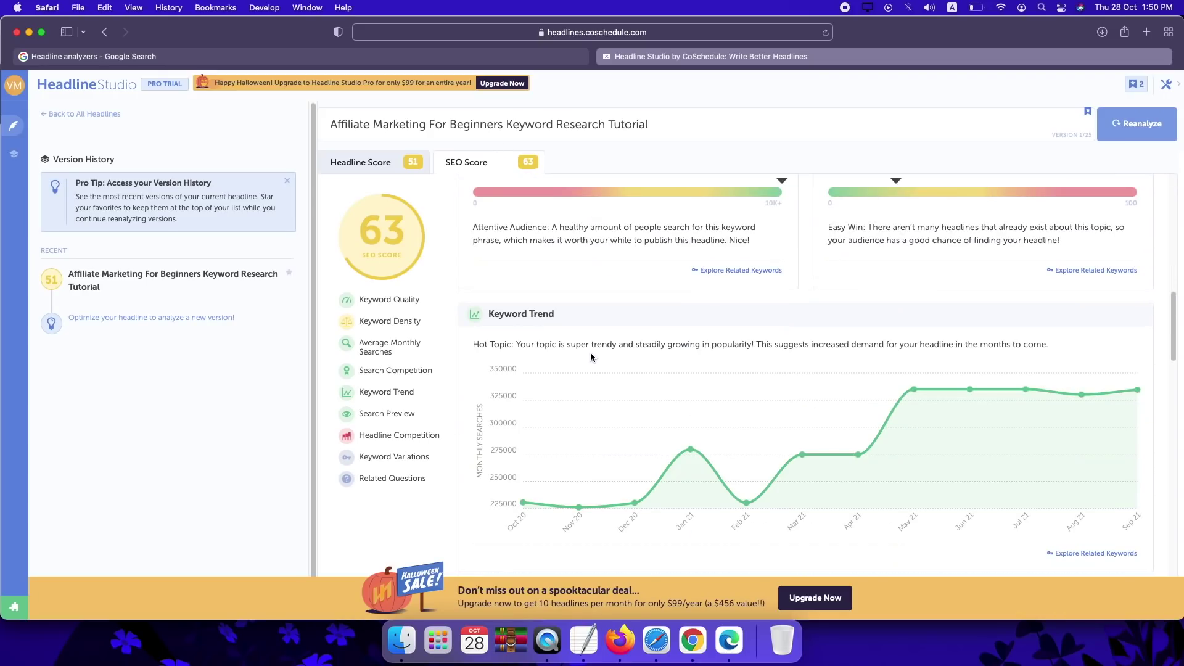
scroll(590, 357, "down", 3)
scroll(590, 354, "up", 20)
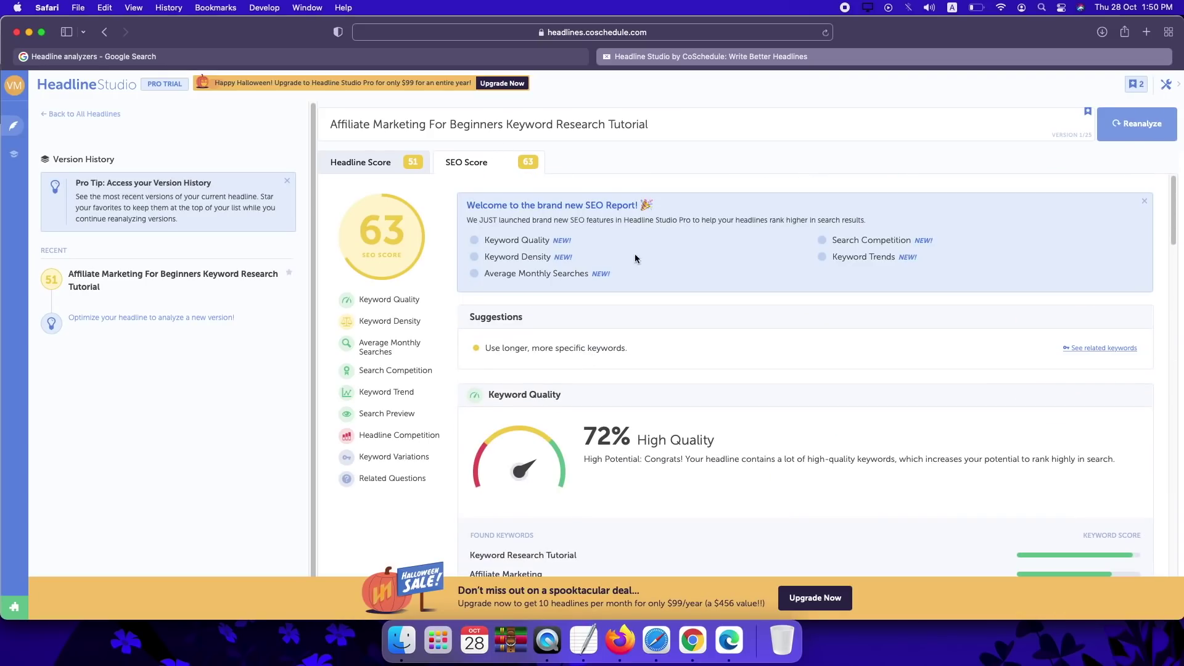
Examine the Keyword Quality section, including the headline's rating and the score details of each found keyword.
left_click(395, 301)
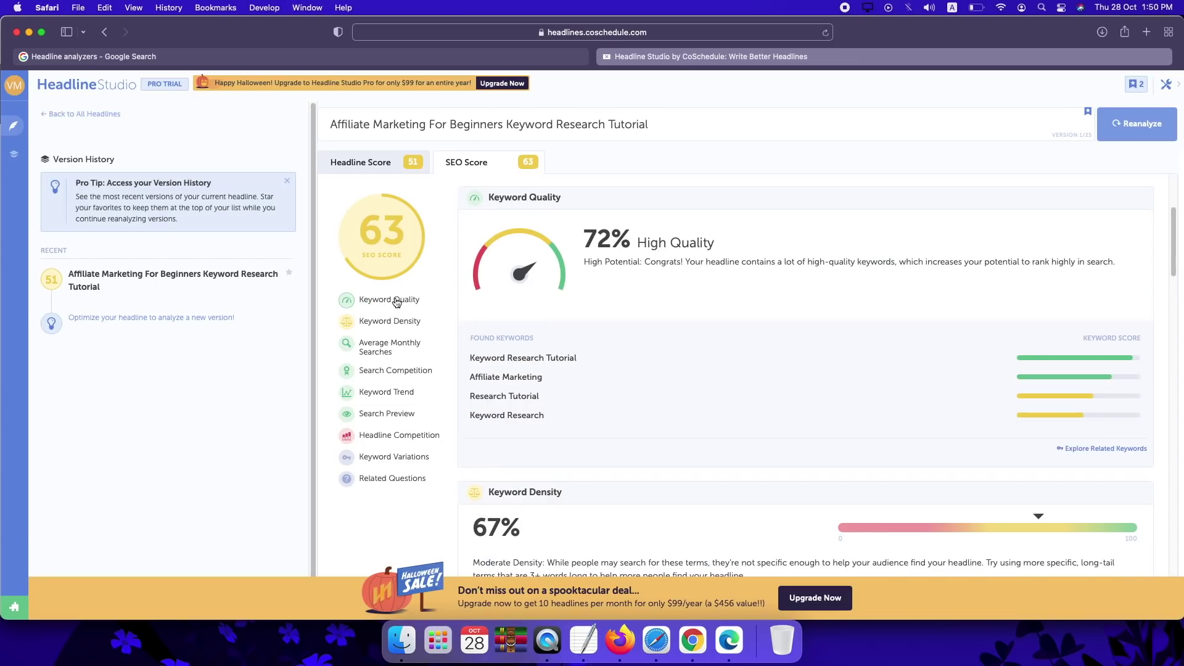
left_click_drag(586, 241, 730, 240)
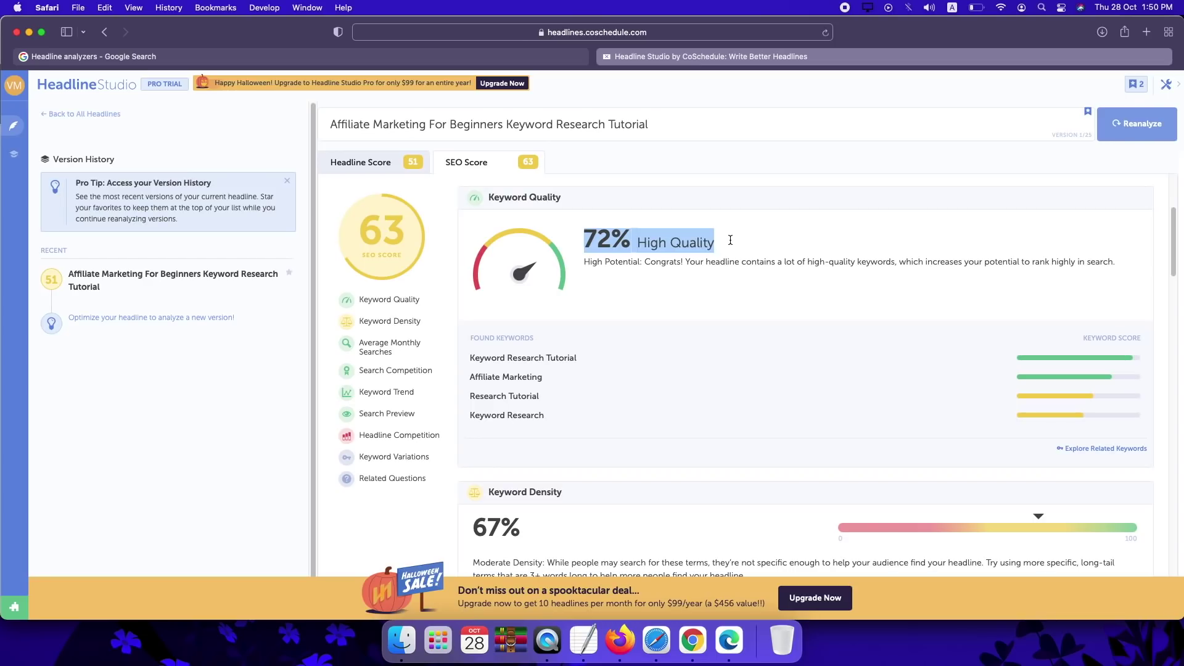
left_click_drag(668, 127, 315, 119)
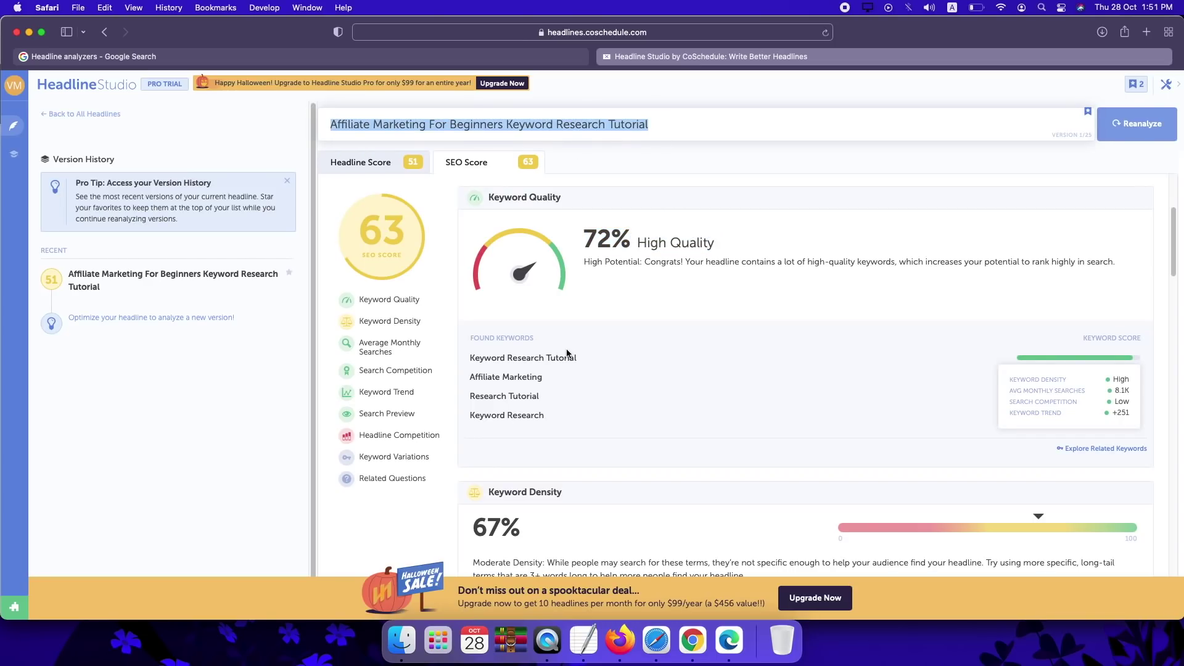
mouse_move(491, 363)
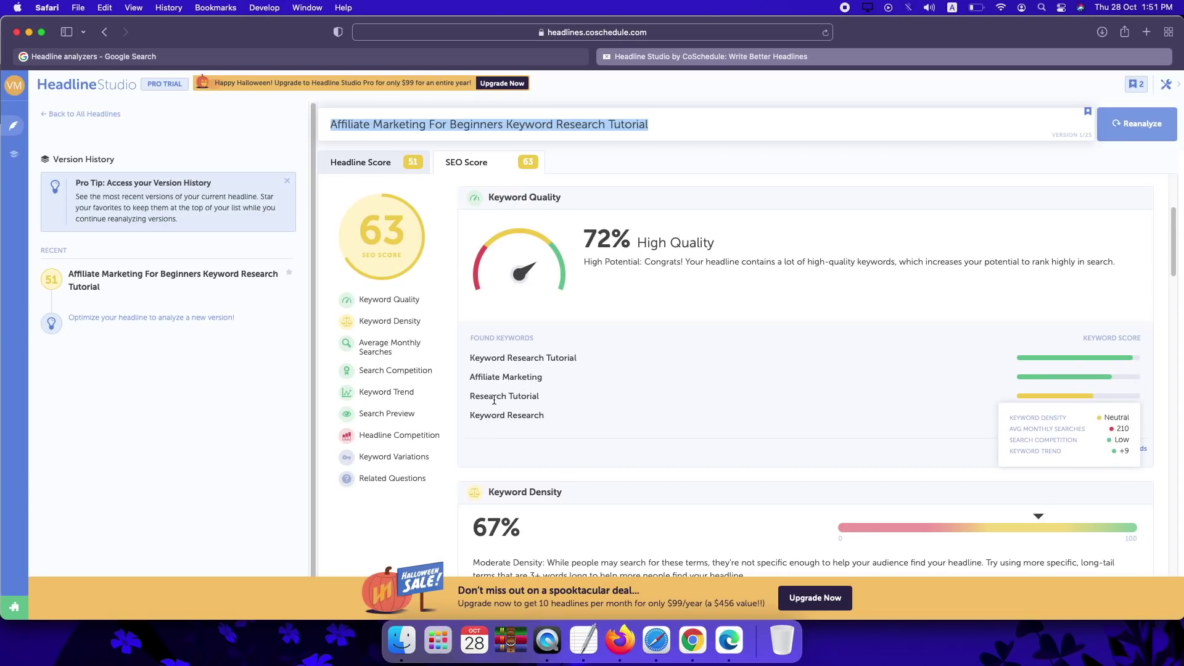
mouse_move(488, 423)
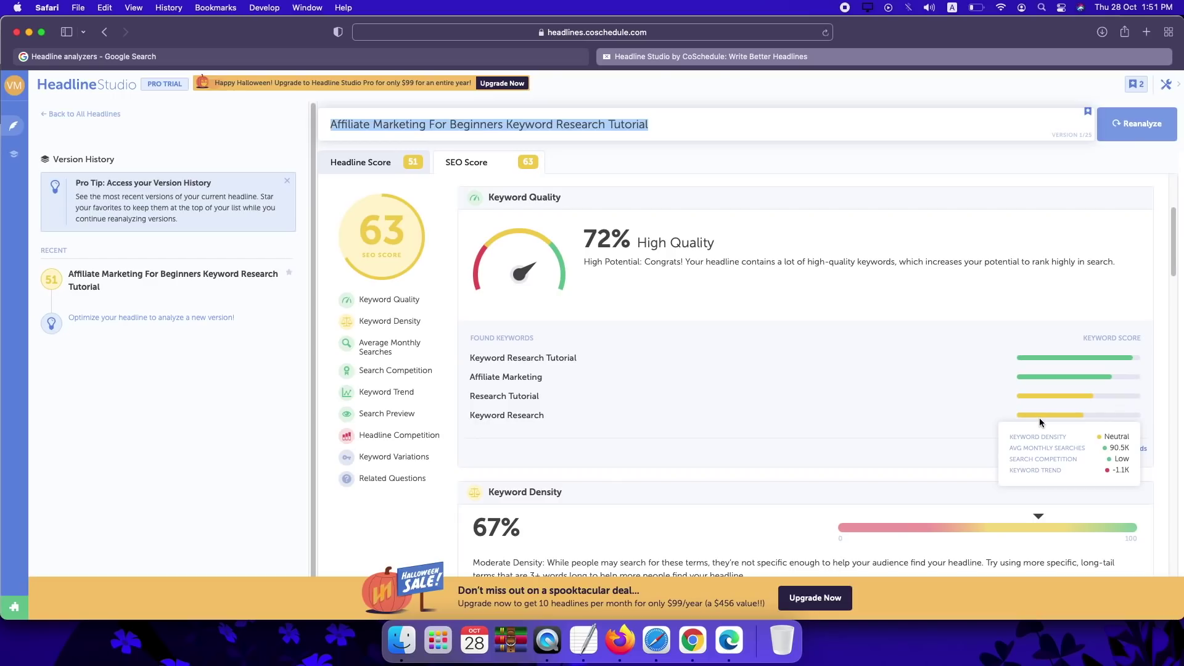
mouse_move(1038, 401)
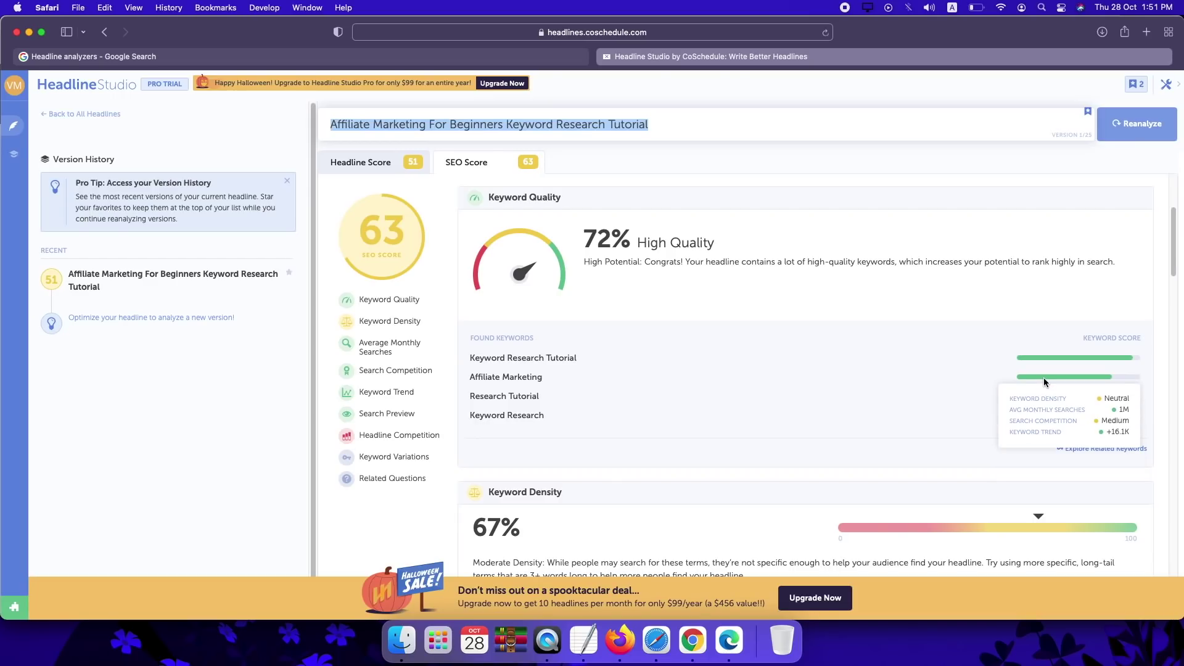
mouse_move(1050, 353)
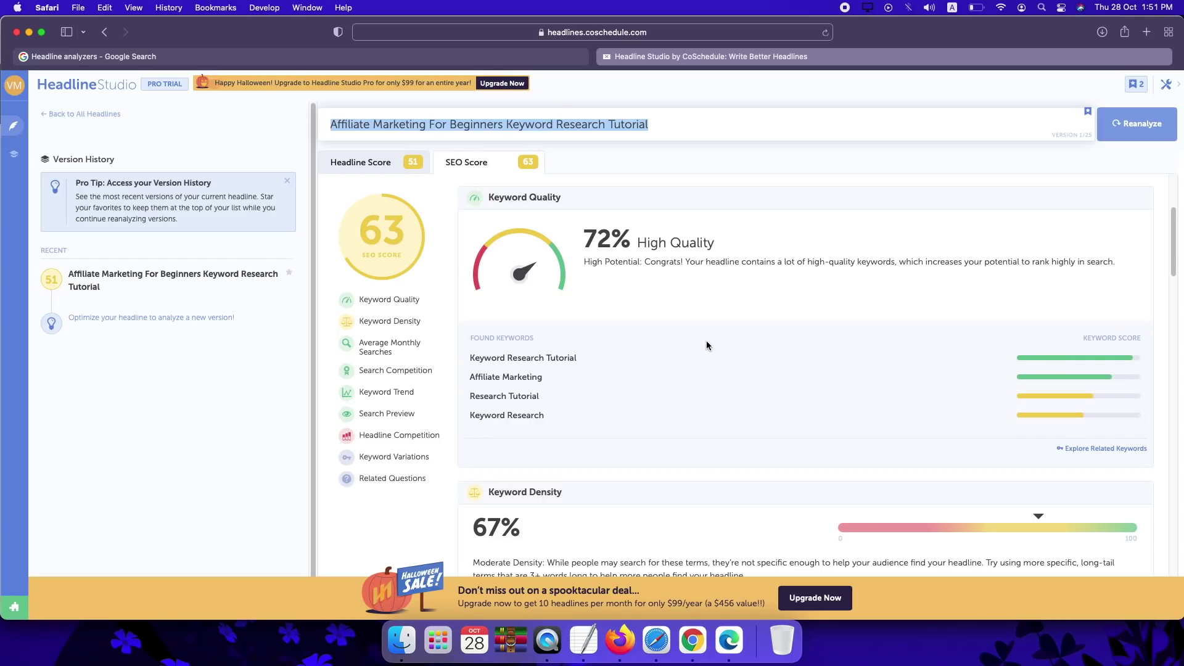
Go to the Keyword Density section and copy its explanatory paragraph.
left_click(391, 322)
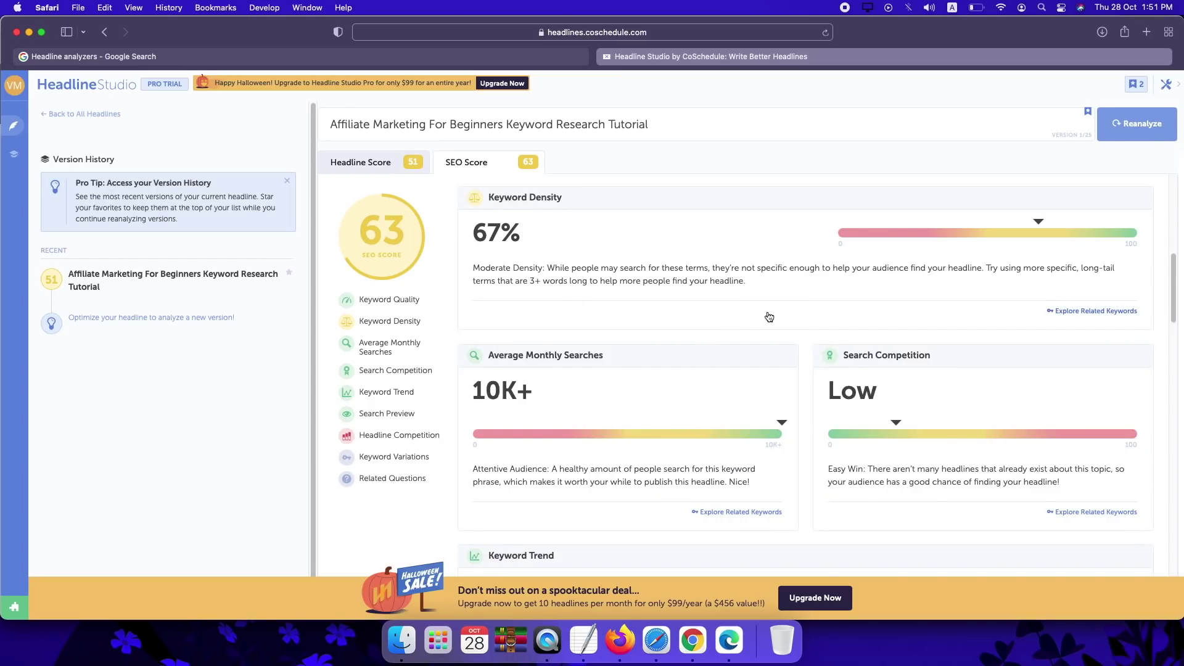
left_click_drag(753, 282, 473, 267)
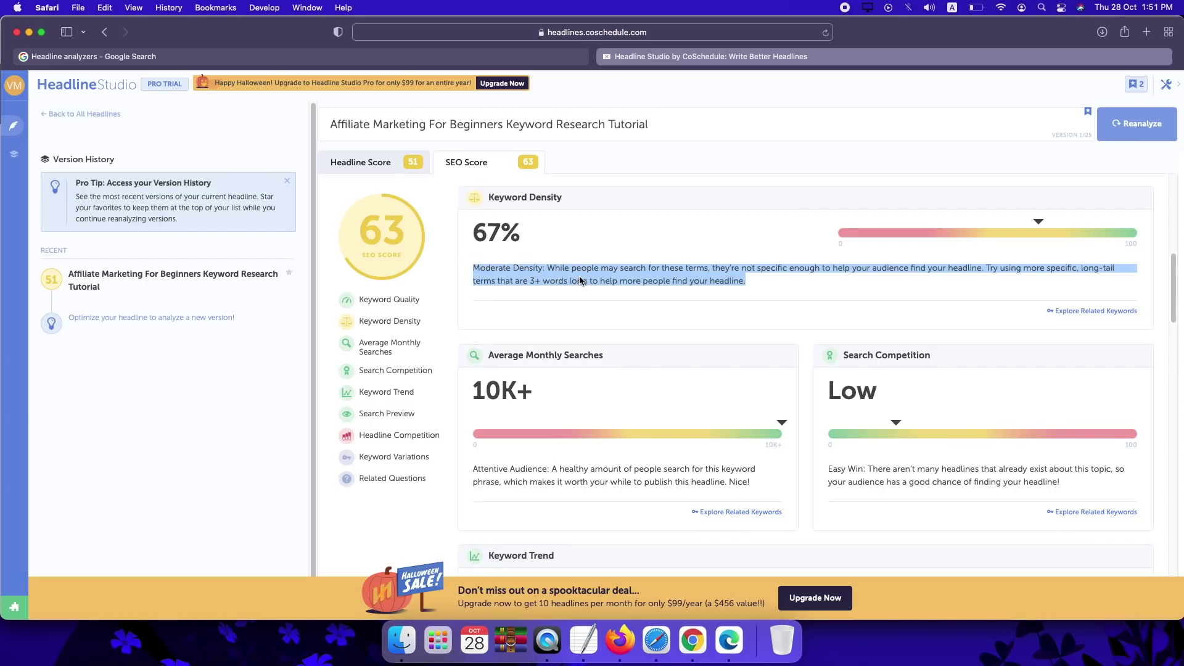
right_click(632, 279)
left_click(658, 323)
left_click(701, 203)
Translate the copied Keyword Density explanation from English to Hindi in Google Translate and highlight the translation.
left_click(859, 57)
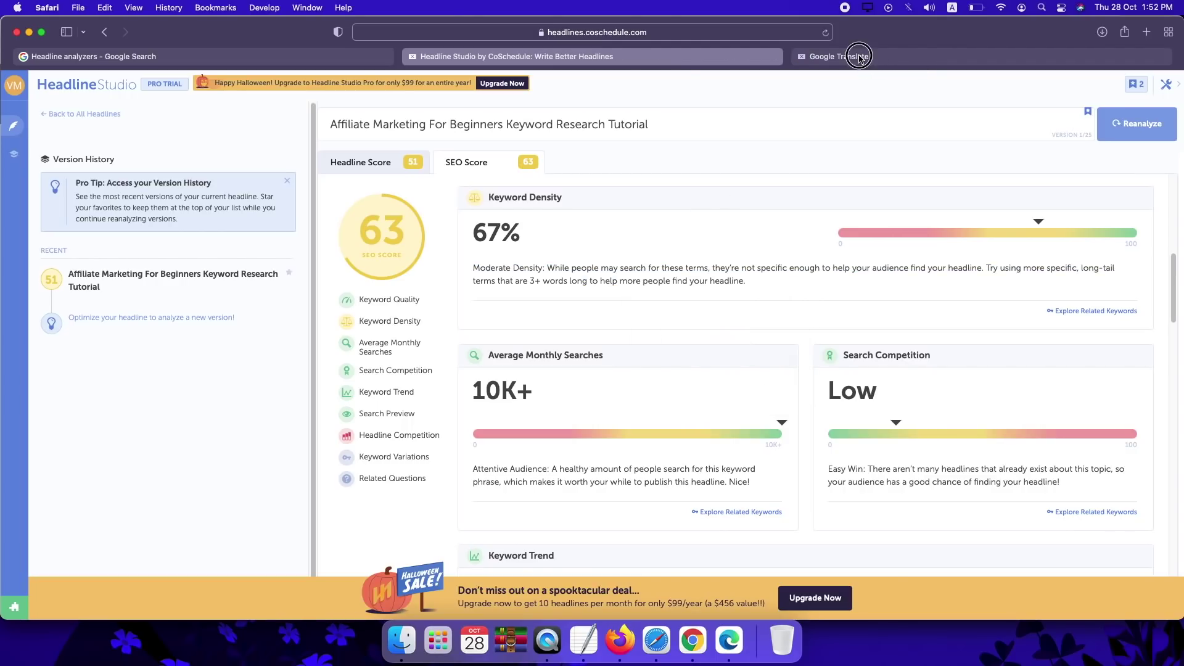
right_click(312, 201)
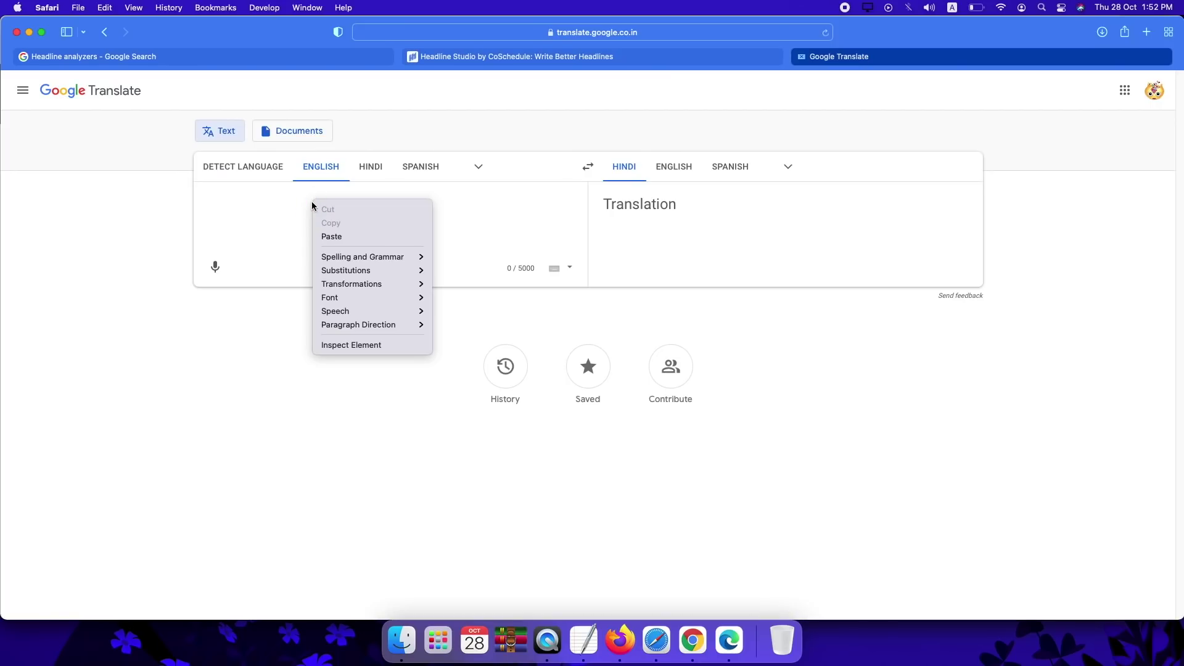
left_click(333, 237)
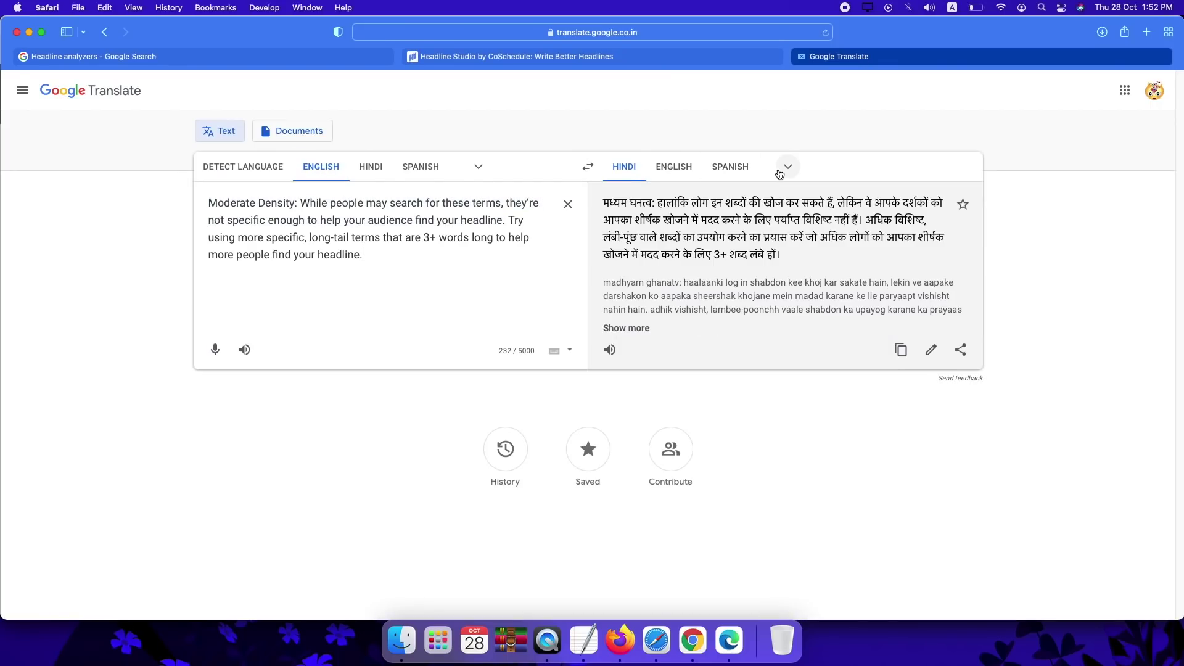
left_click(787, 167)
left_click(791, 176)
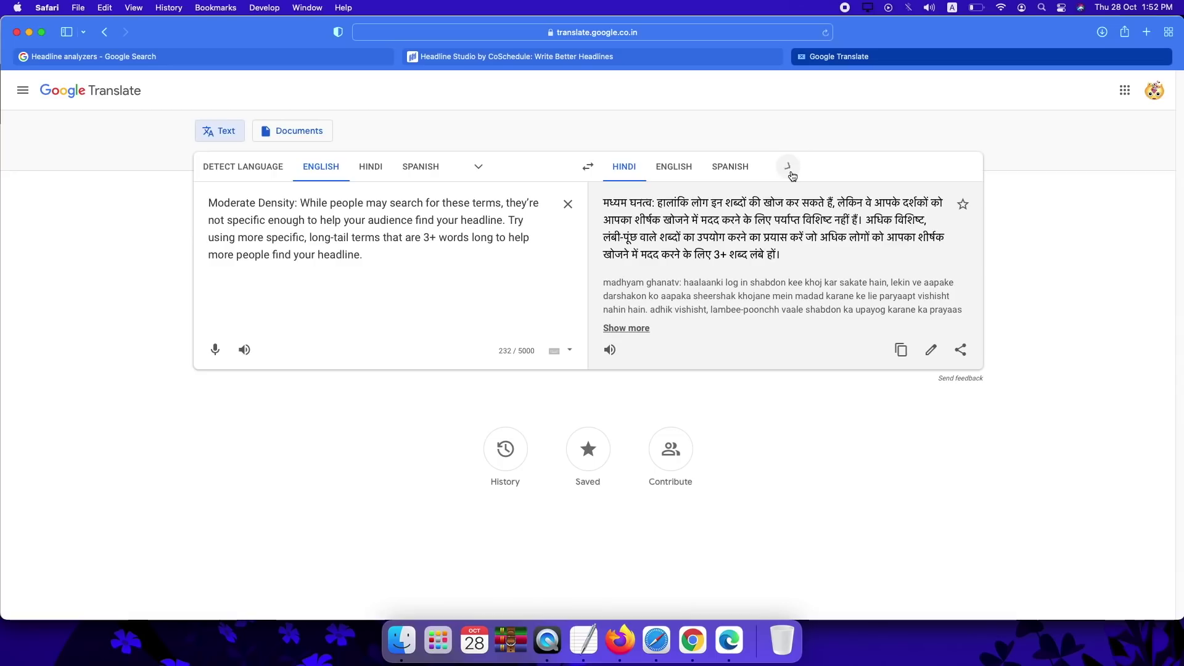
left_click_drag(796, 258, 596, 202)
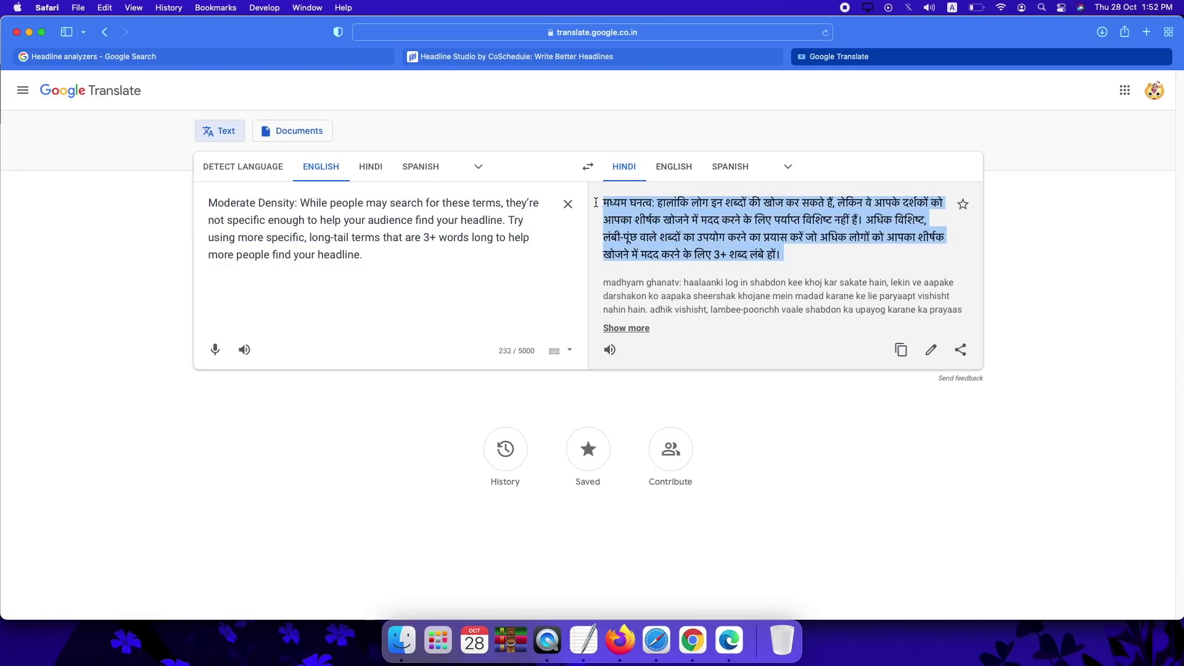
Return to the Headline Studio report and examine the Keyword Density advice, Average Monthly Searches and Search Competition.
left_click(641, 58)
left_click_drag(758, 287, 484, 251)
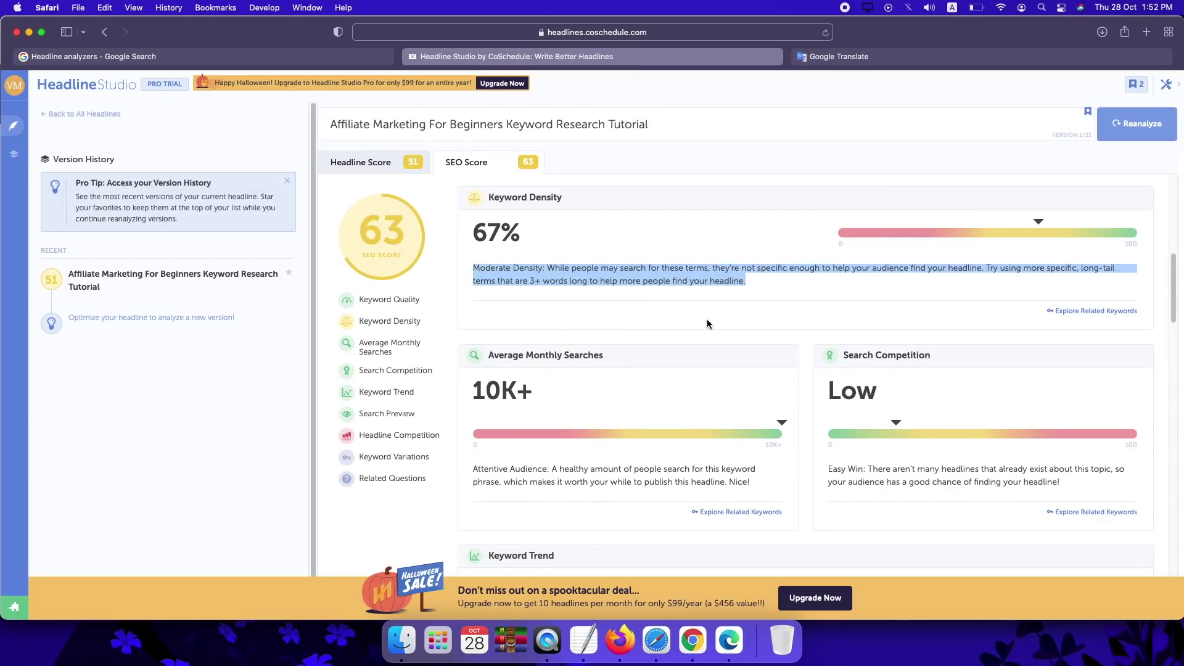
scroll(685, 318, "down", 3)
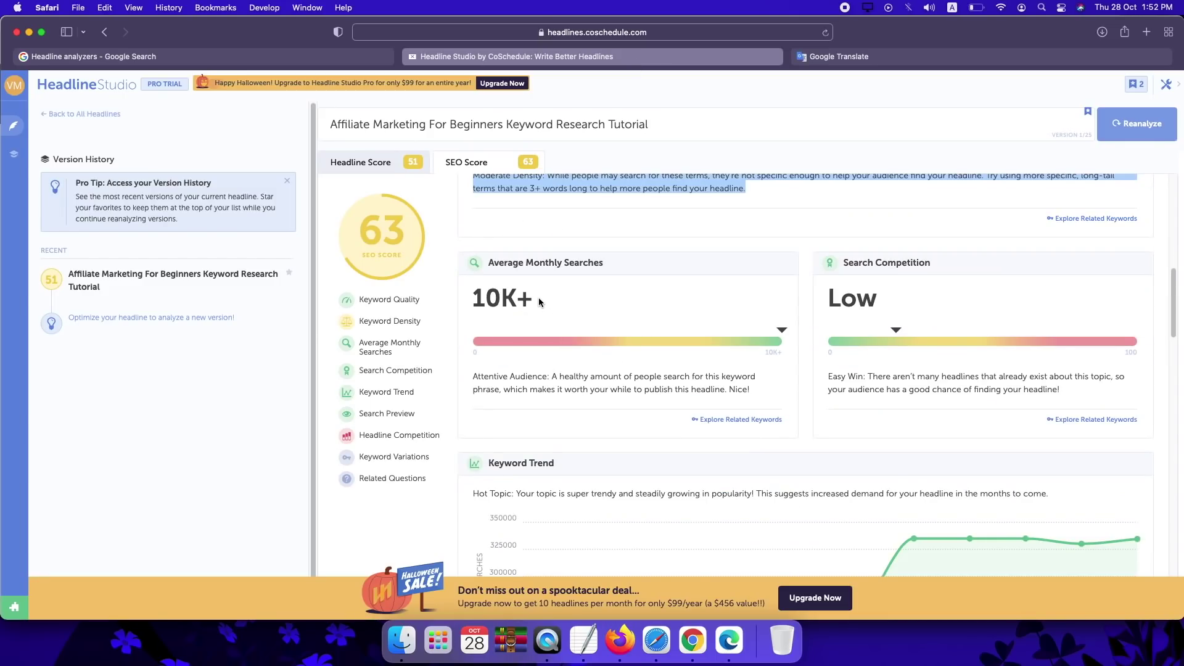
left_click_drag(537, 300, 471, 299)
left_click_drag(897, 299, 823, 299)
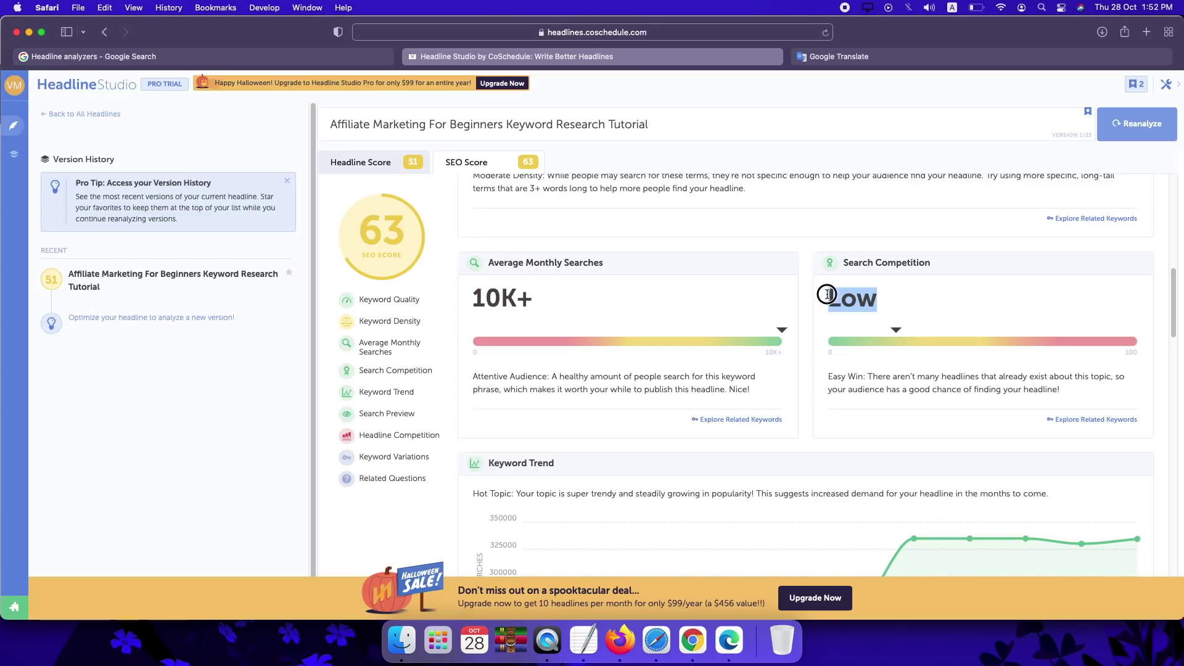
scroll(899, 301, "down", 2)
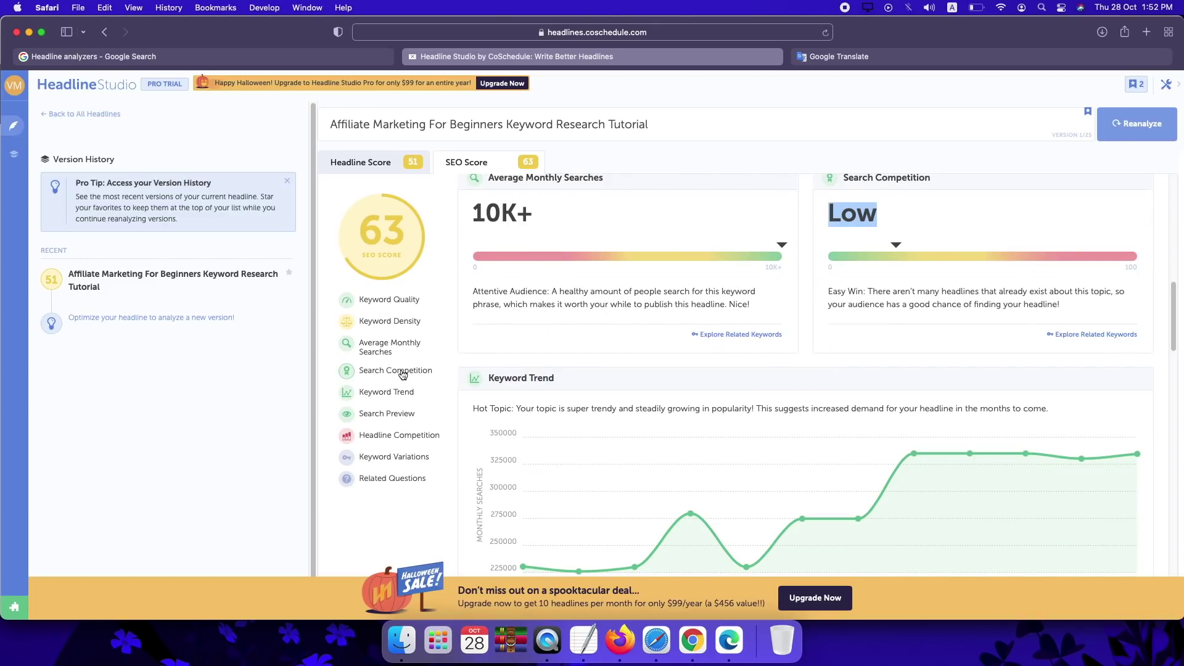
left_click(399, 372)
Examine the Keyword Trend chart and the headline's Search Preview in the SEO report.
left_click(404, 391)
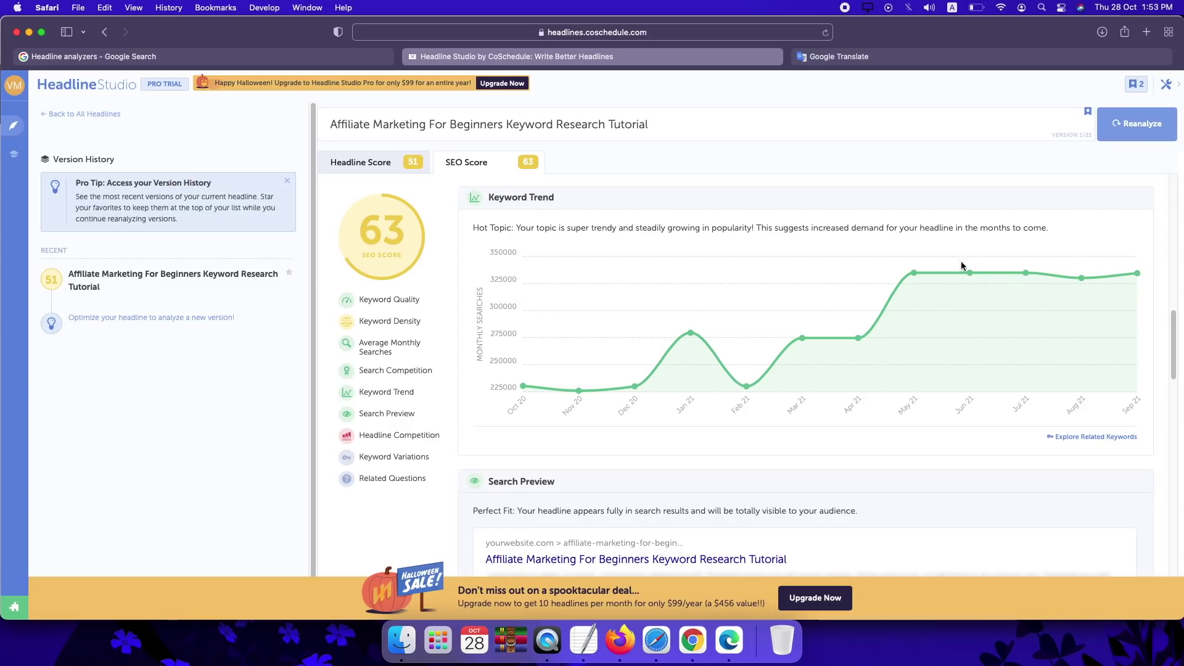
left_click_drag(520, 278, 390, 418)
left_click(386, 414)
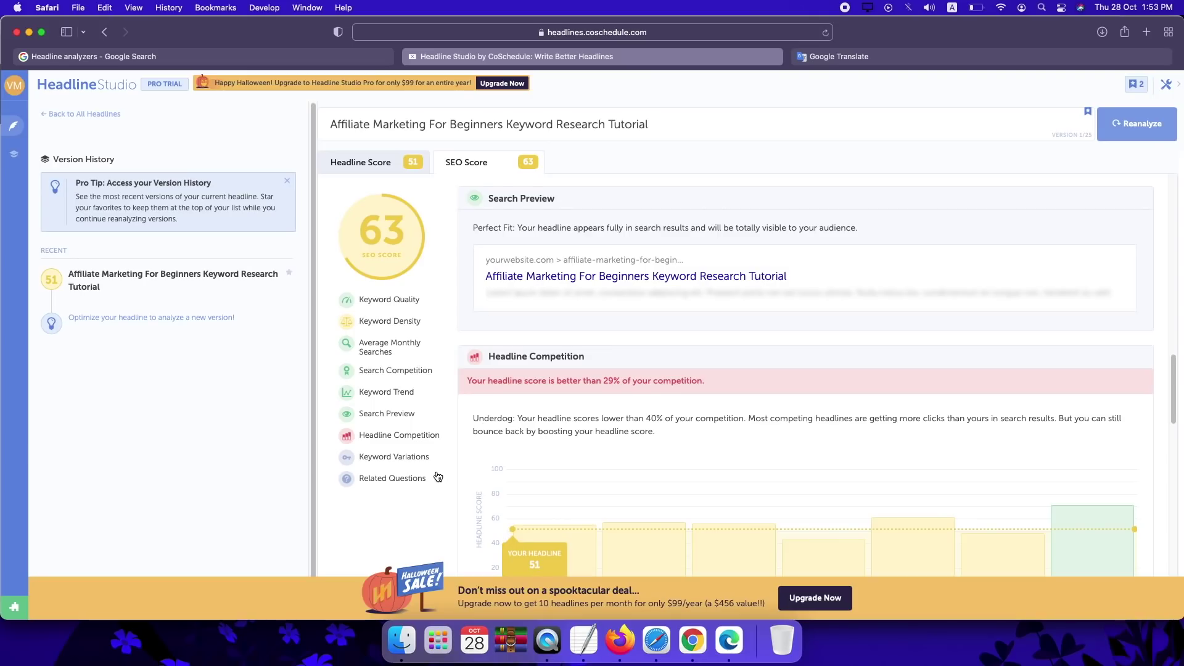
Review the Headline Competition chart and the scores of the top competing headlines in search results.
left_click(415, 436)
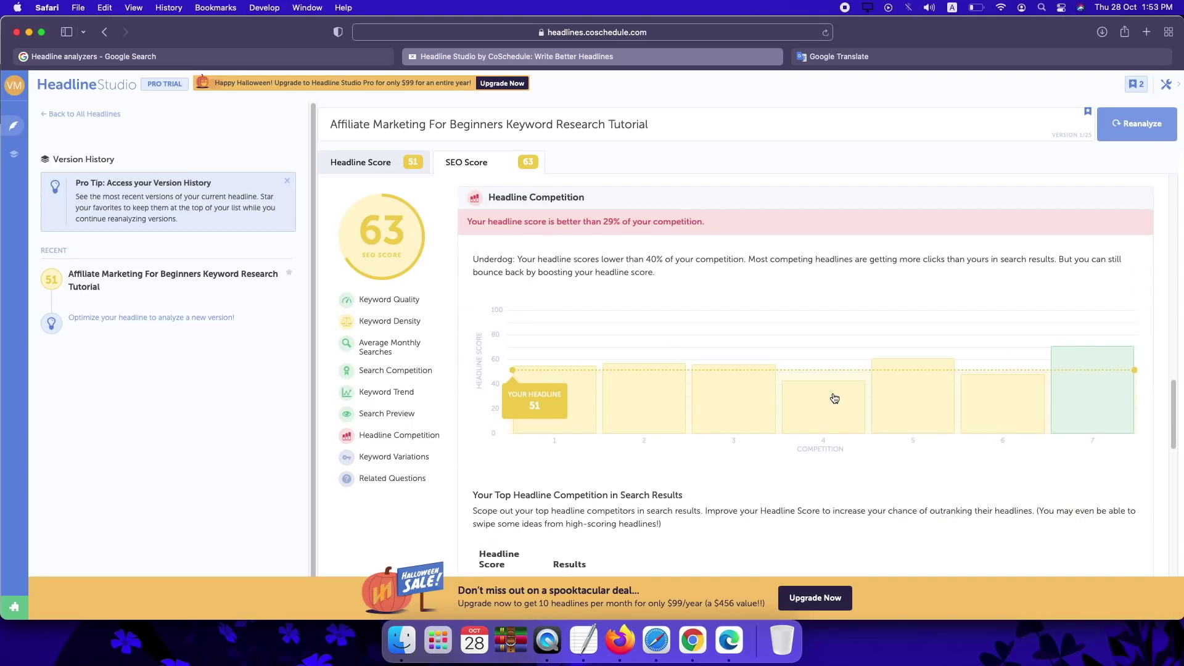
scroll(613, 395, "down", 5)
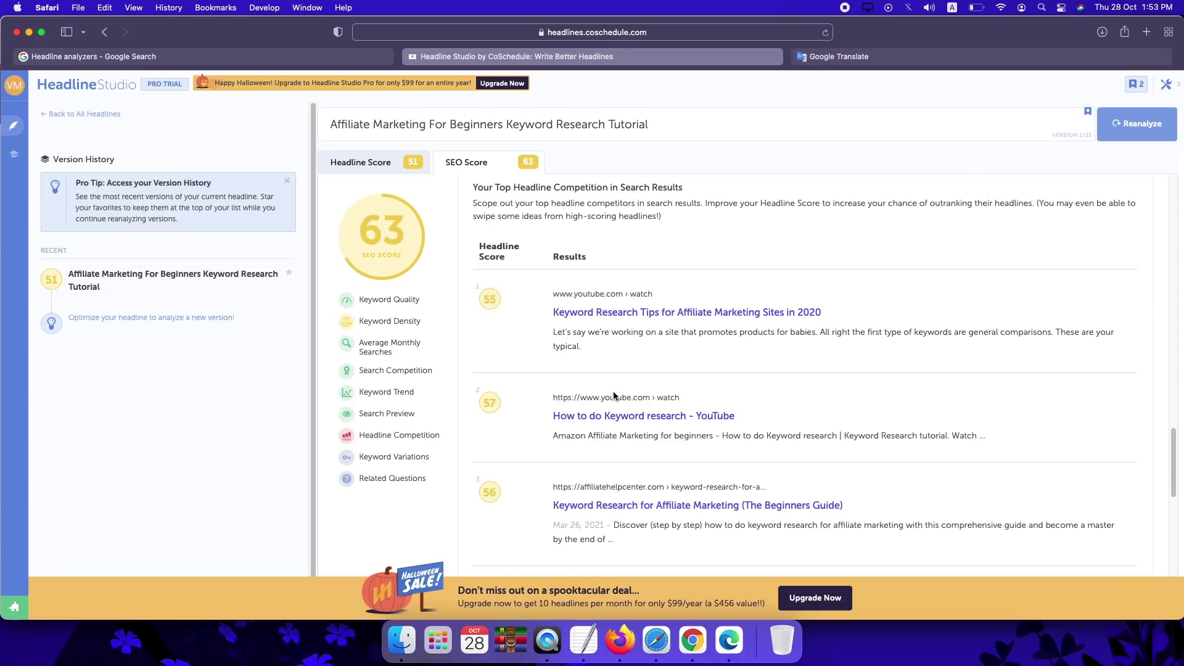
scroll(613, 391, "down", 1)
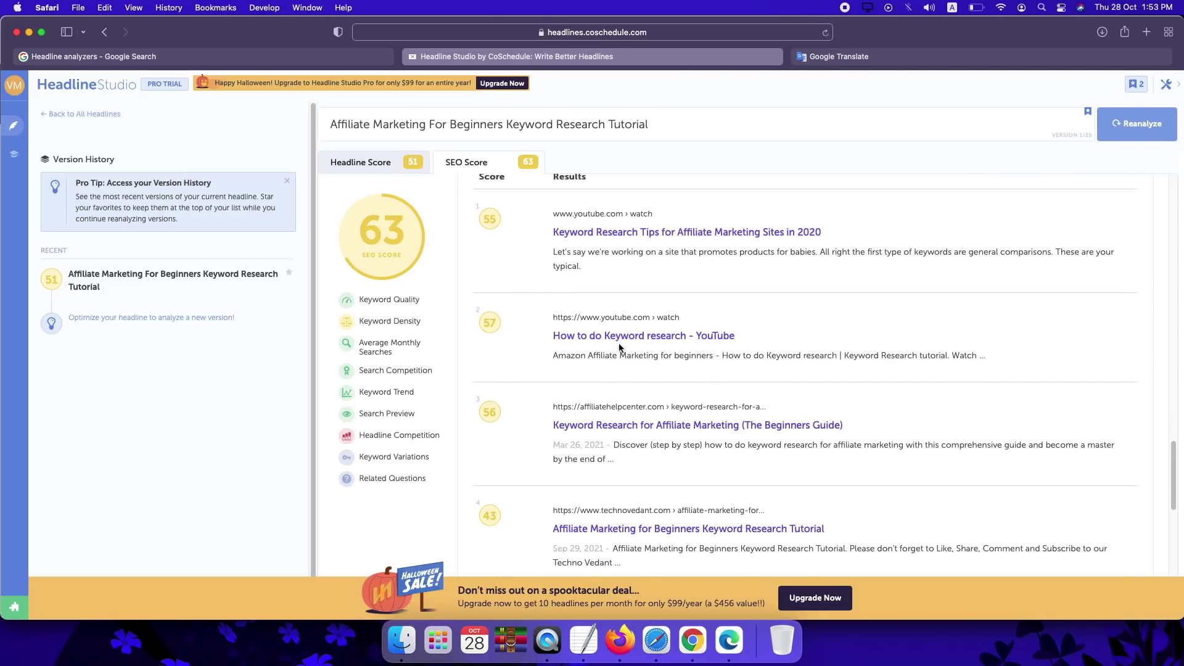
scroll(653, 392, "down", 1)
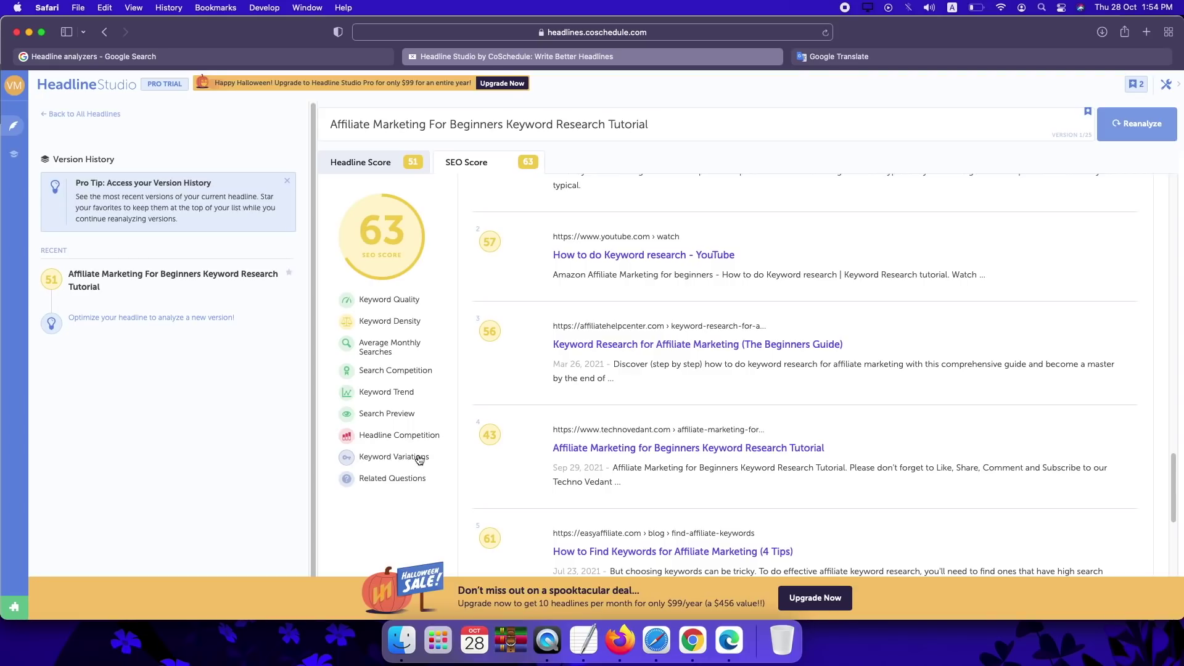
Review the Keyword Variations and Related Questions lists in the SEO report, highlighting the suggested keywords and questions.
left_click(395, 458)
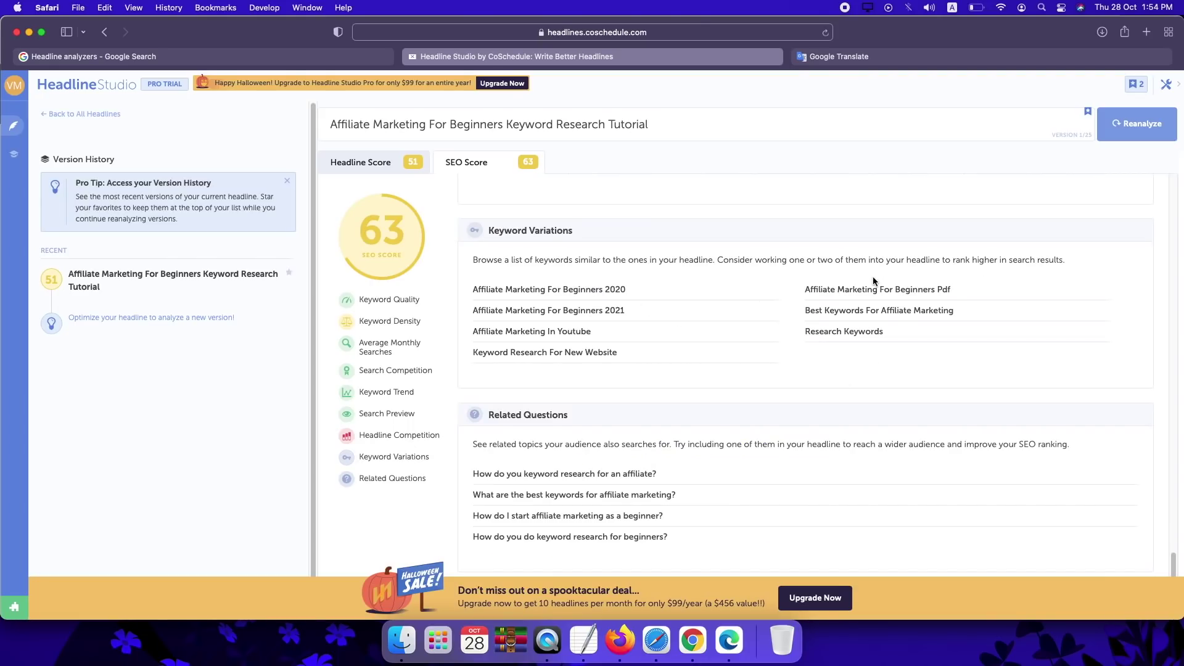
left_click_drag(636, 351, 468, 289)
left_click(622, 344)
left_click_drag(680, 536, 470, 468)
left_click(664, 478)
left_click_drag(661, 478, 573, 473)
left_click_drag(684, 498, 629, 537)
left_click_drag(629, 351, 526, 290)
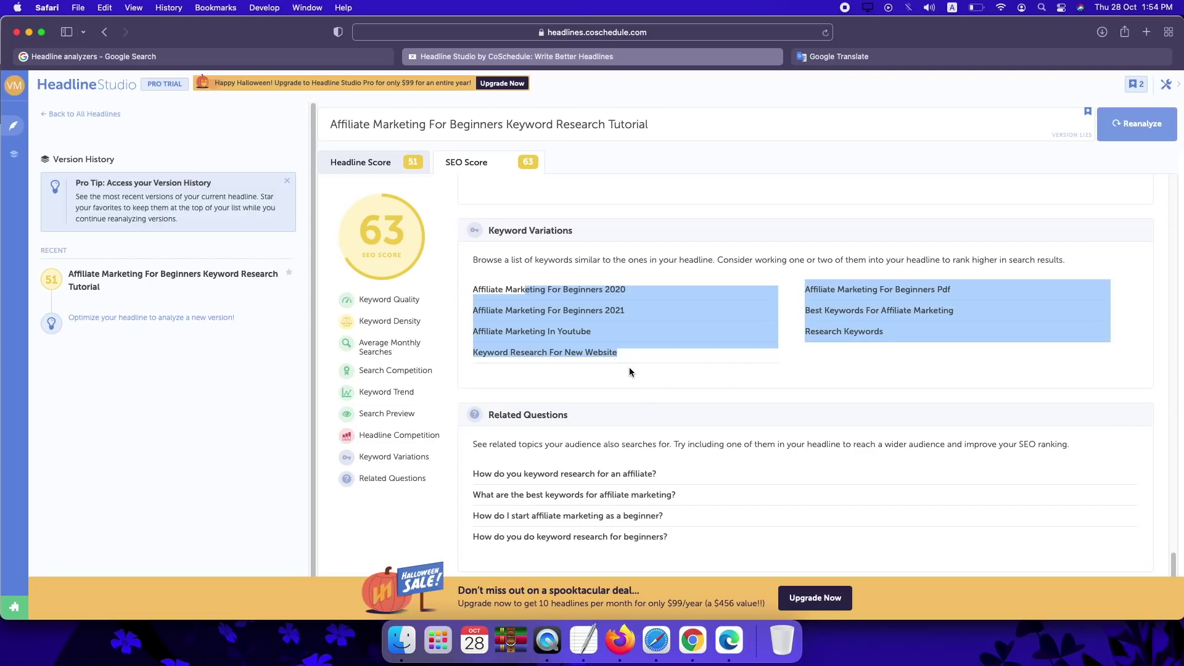
Return to the Headline Score results and browse the Power Words bank from the power words suggestion.
left_click(165, 277)
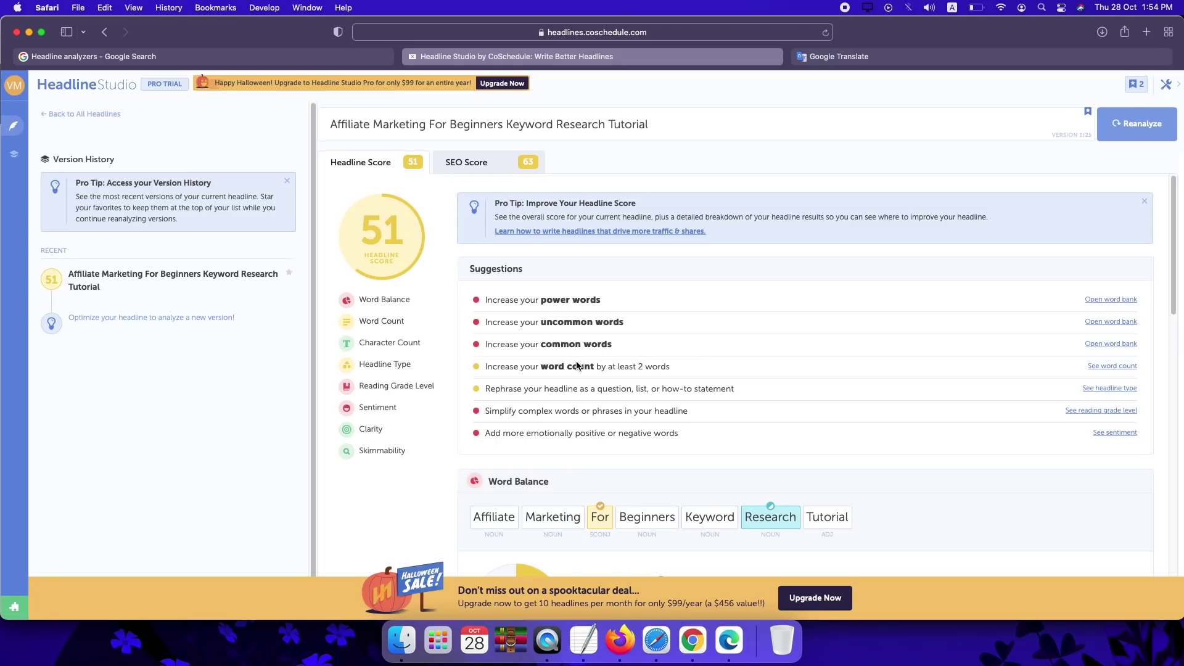
left_click(1112, 301)
scroll(1126, 365, "down", 1)
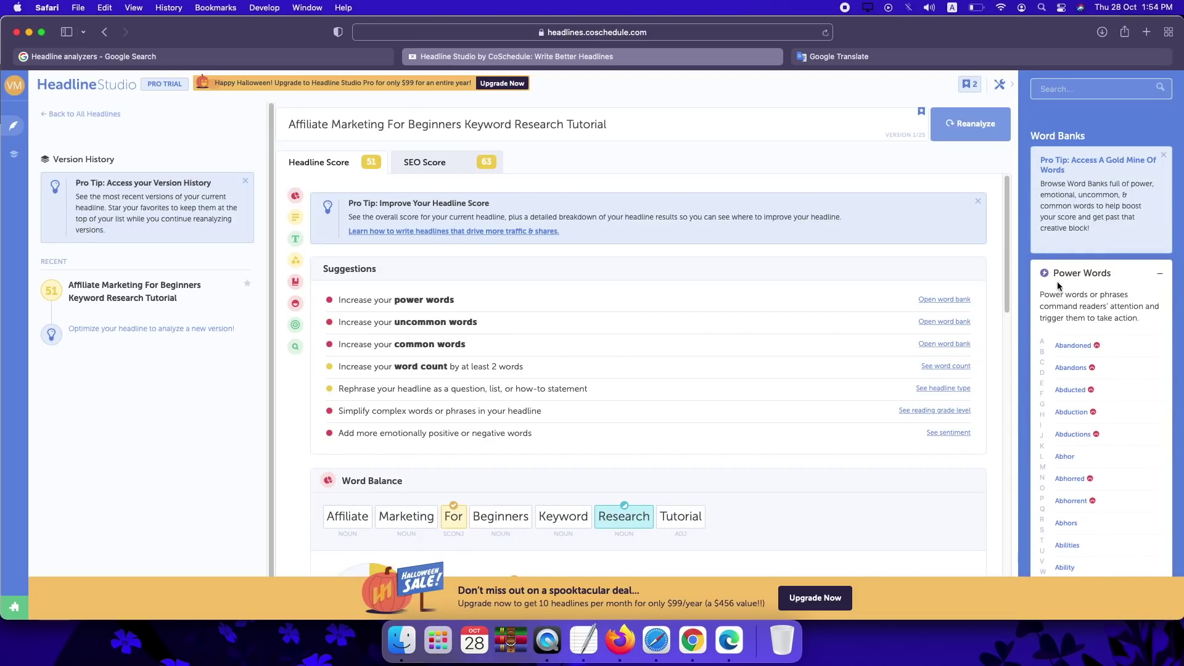
scroll(1087, 370, "down", 10)
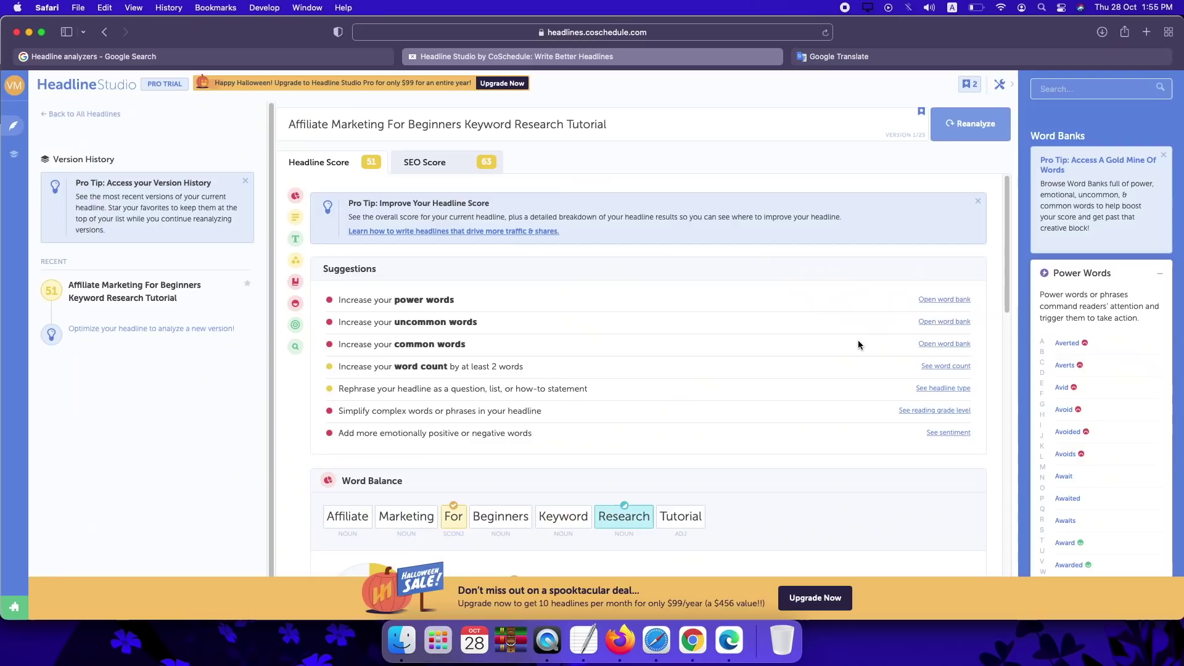
Examine the headline's Word Balance breakdown of common, uncommon, emotional and power words.
scroll(845, 334, "down", 4)
scroll(834, 339, "down", 2)
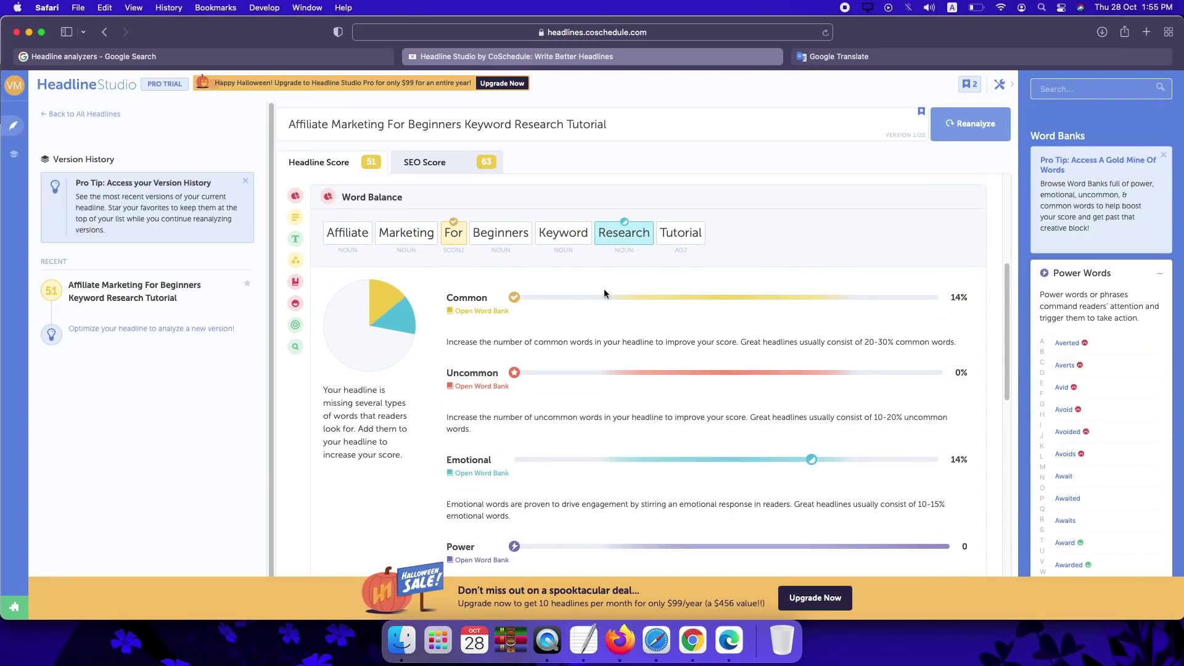
scroll(467, 302, "down", 1)
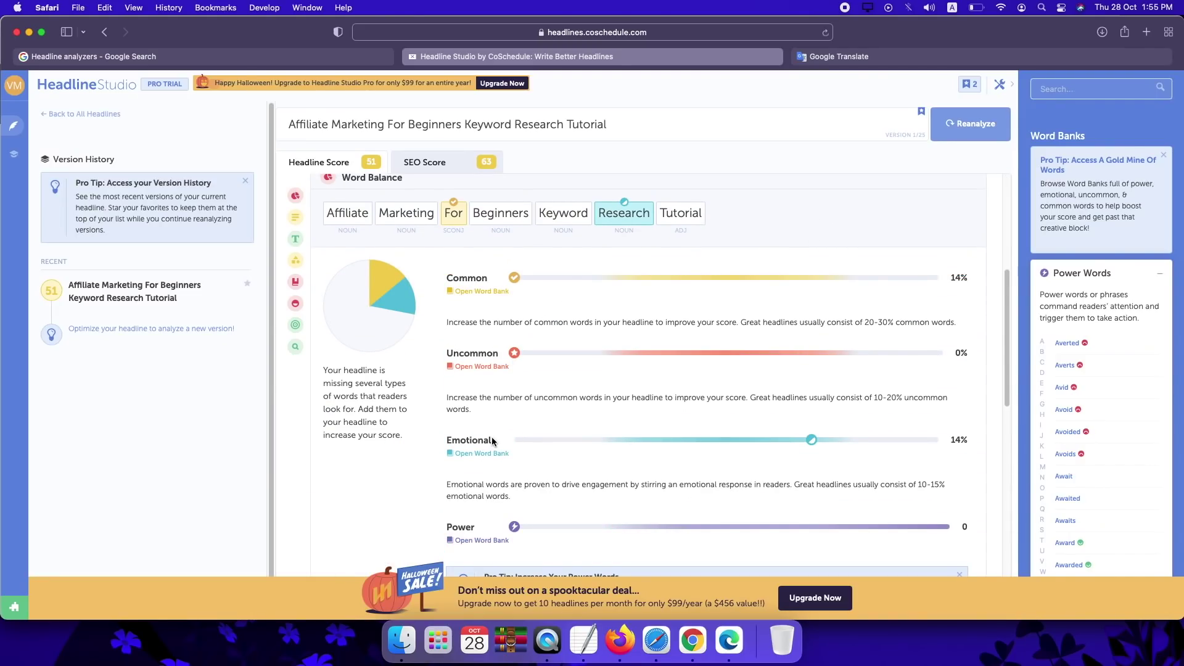
scroll(491, 436, "down", 3)
Browse the Emotional, Uncommon and Common Words lists in the Word Banks, collapsing the Emotional Words list after viewing it.
scroll(1111, 324, "down", 3)
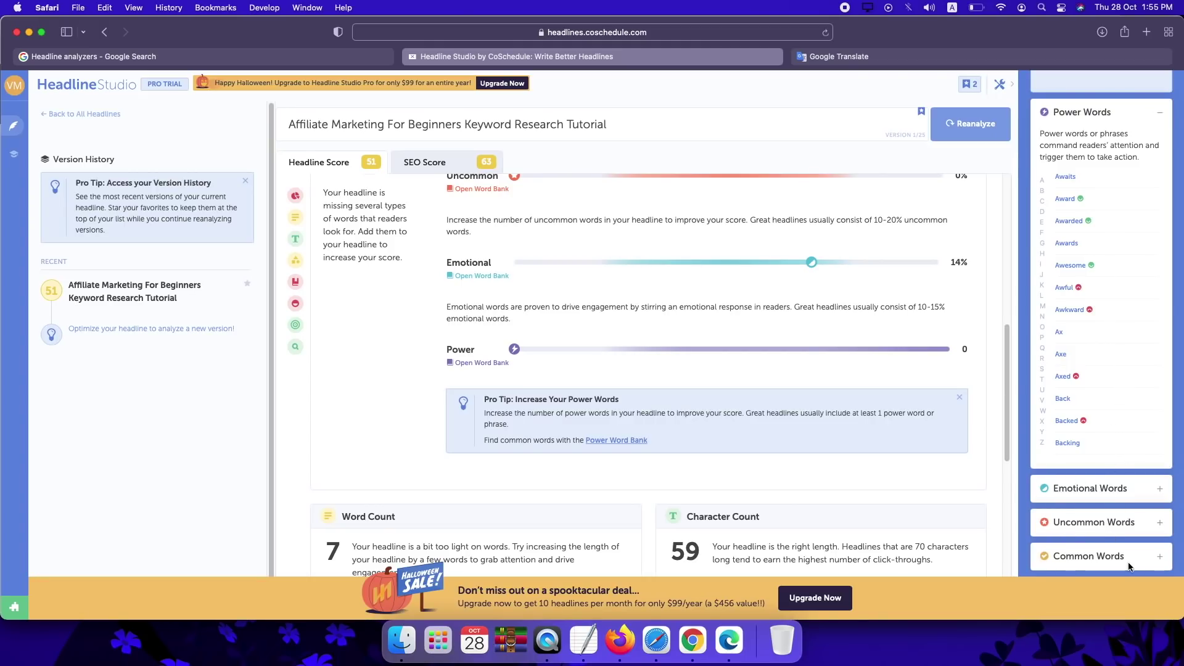
left_click(1101, 490)
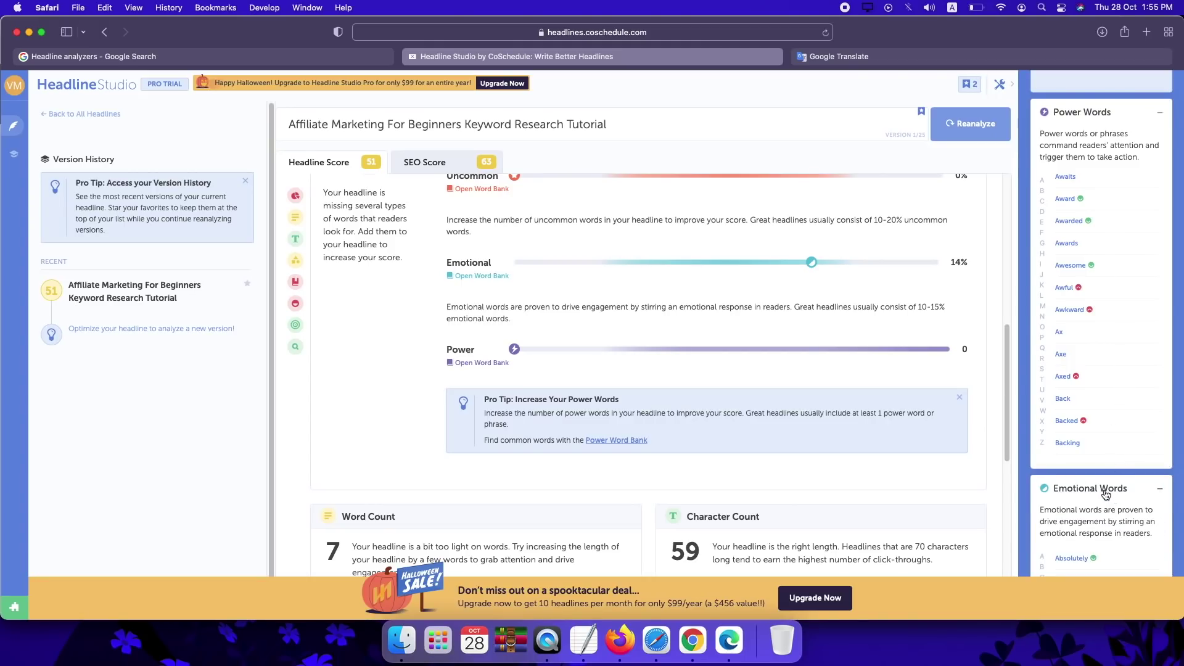
scroll(1101, 490, "down", 2)
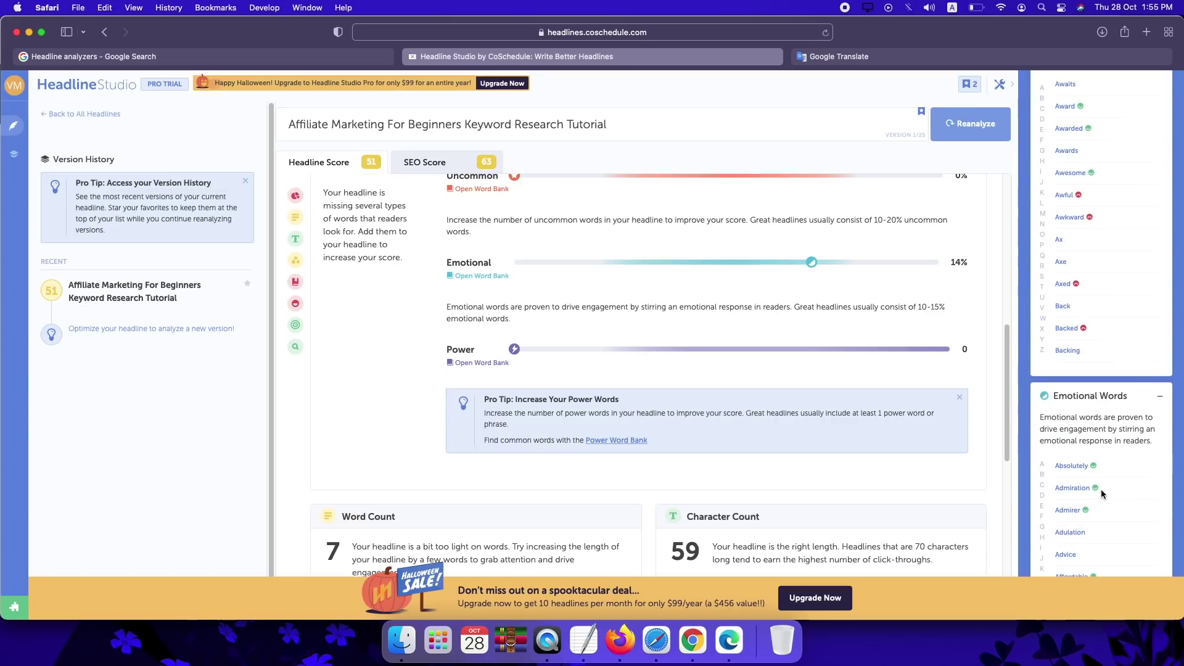
left_click(1159, 396)
left_click(1159, 557)
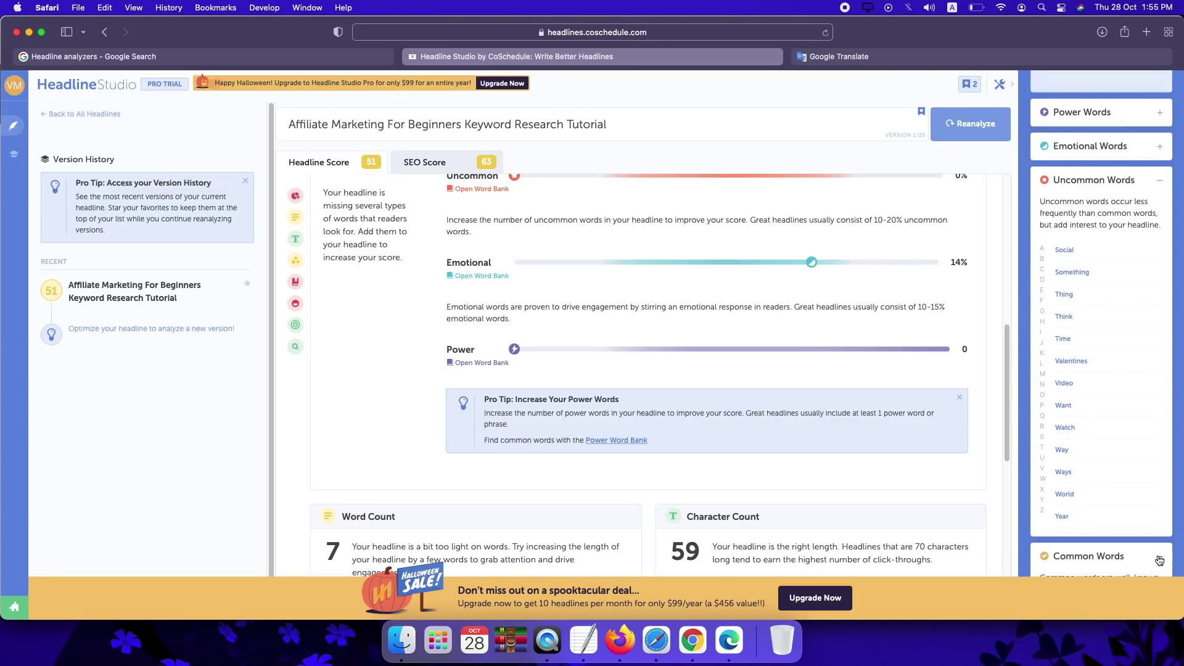
scroll(1097, 446, "down", 5)
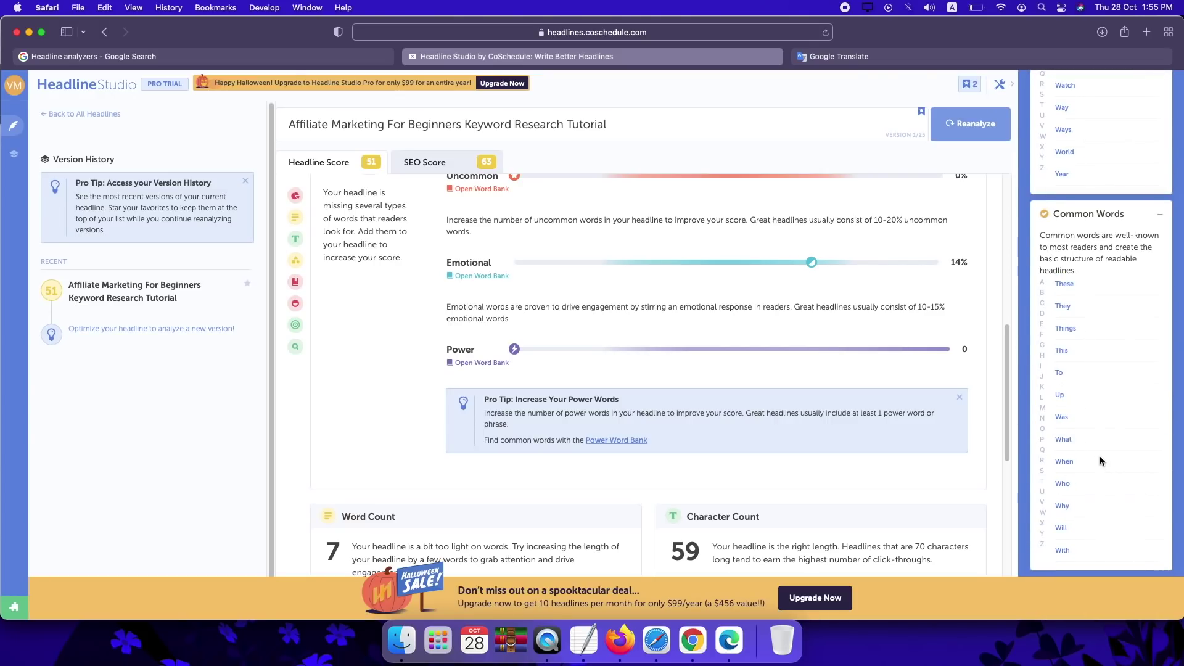